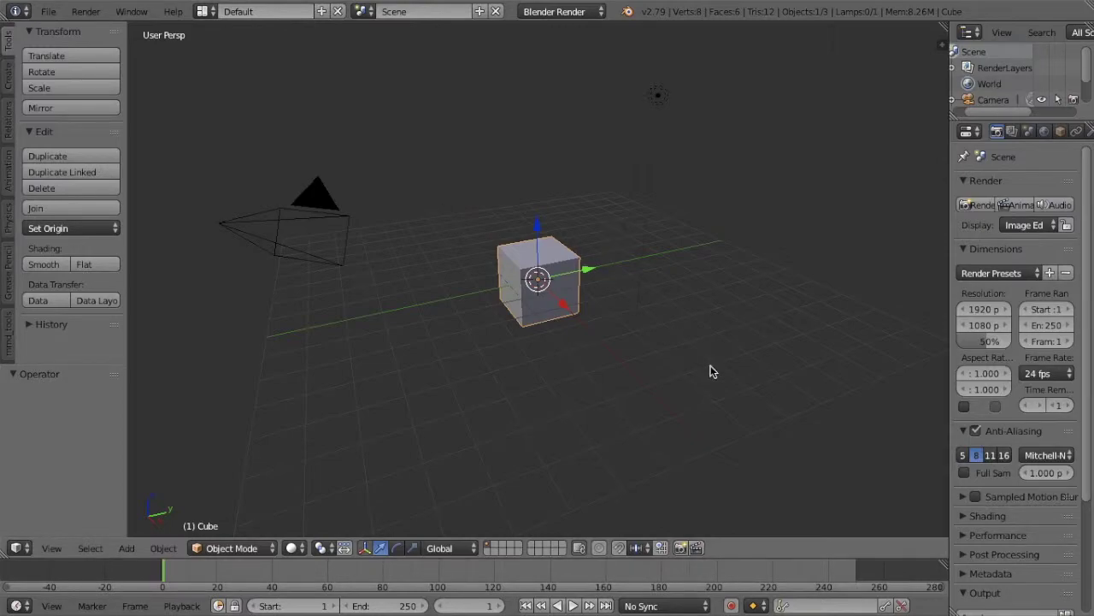
# Switch the default cube from Object Mode to Edit Mode
pyautogui.moveTo(711, 365); pyautogui.dragTo(711, 365, button='middle')
pyautogui.scroll(4, 710, 365)
pyautogui.press('KP_4')
pyautogui.click(231, 548)
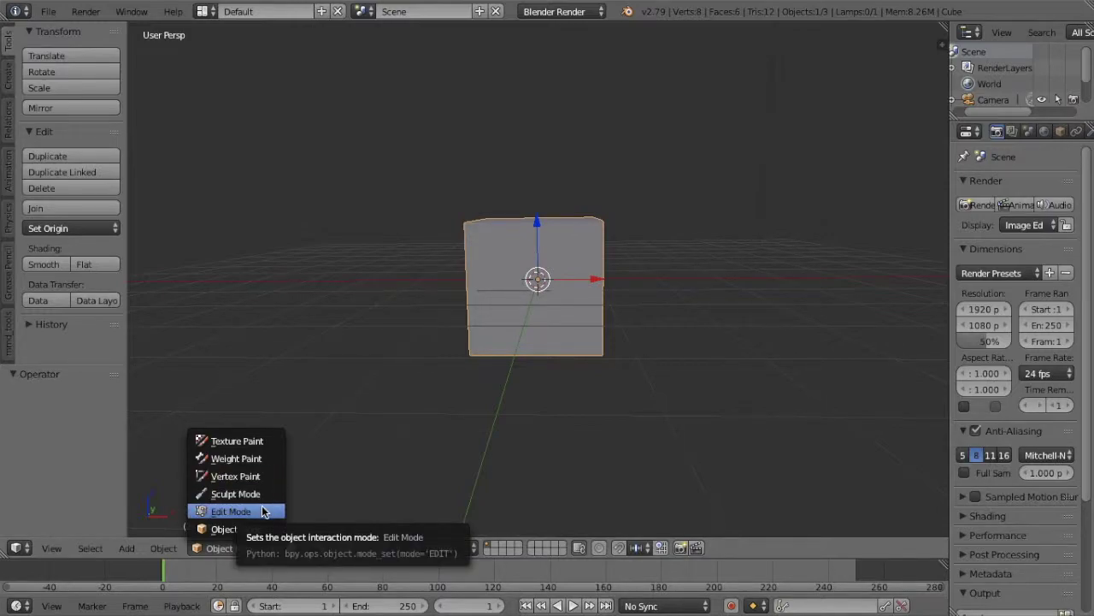
pyautogui.click(236, 511)
# Select the four corner vertices of the cube's side face on the negative Y side
pyautogui.moveTo(738, 422); pyautogui.dragTo(738, 421, button='middle')
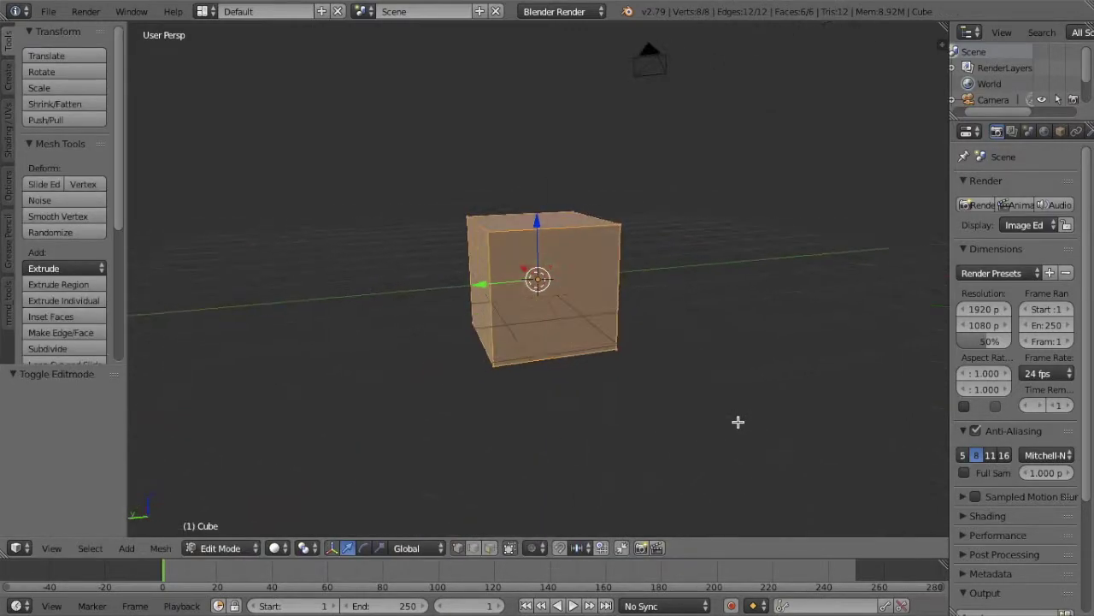
pyautogui.rightClick(623, 223)
pyautogui.moveTo(623, 223); pyautogui.dragTo(556, 325, button='middle')
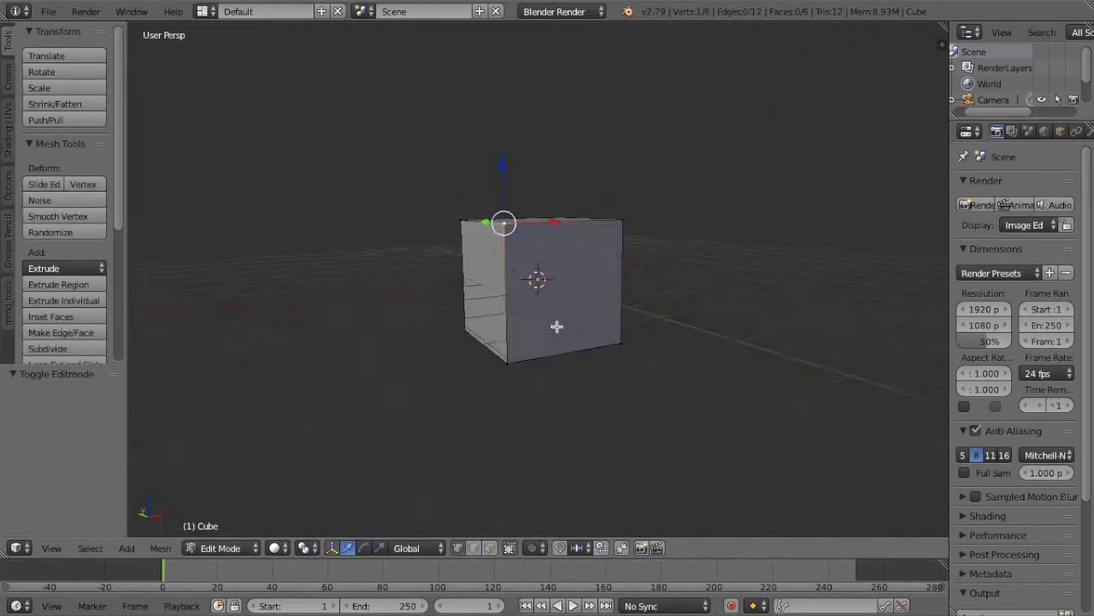
pyautogui.keyDown('shift'); pyautogui.rightClick(513, 356); pyautogui.keyUp('shift')
pyautogui.moveTo(513, 356); pyautogui.dragTo(623, 377, button='middle')
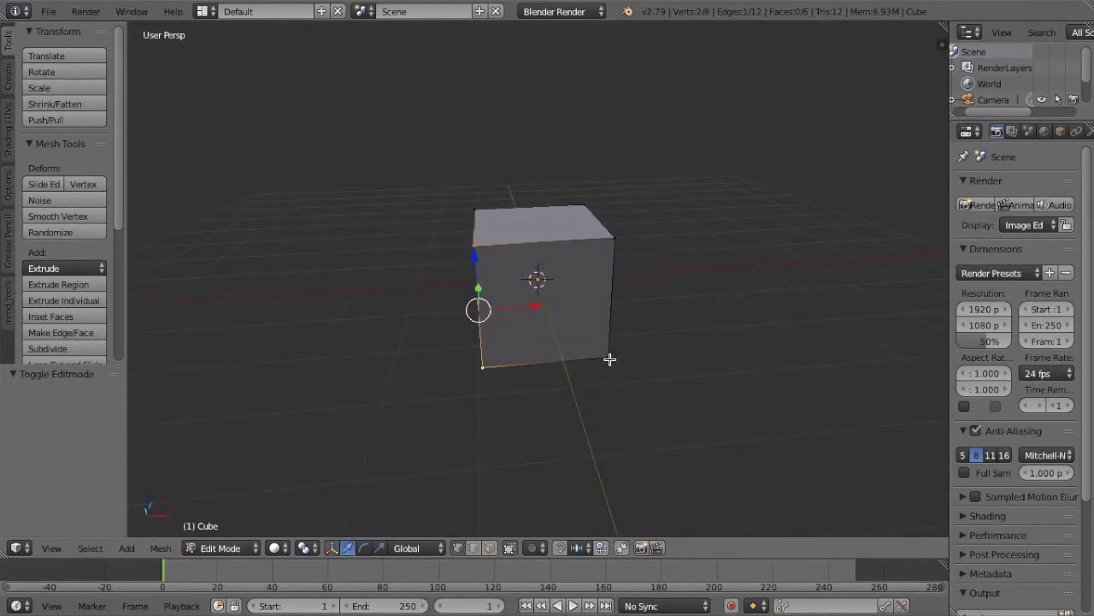
pyautogui.keyDown('shift'); pyautogui.rightClick(608, 358); pyautogui.keyUp('shift')
pyautogui.keyDown('shift'); pyautogui.rightClick(612, 234); pyautogui.keyUp('shift')
# Extrude the selected side face freely outward and slightly upward, by about X 0.420, Y -1.525, Z 0.388
pyautogui.press('KP_6')
pyautogui.press('KP_6')
pyautogui.press('KP_6')
pyautogui.press('KP_6')
pyautogui.press('KP_6')
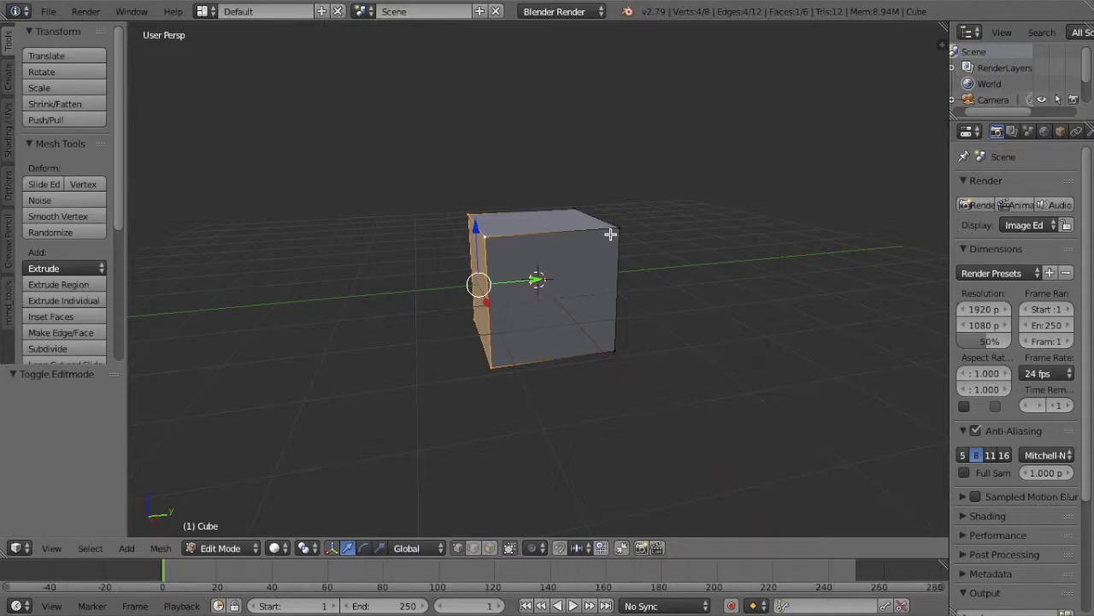
pyautogui.moveTo(611, 235); pyautogui.dragTo(611, 234, button='middle')
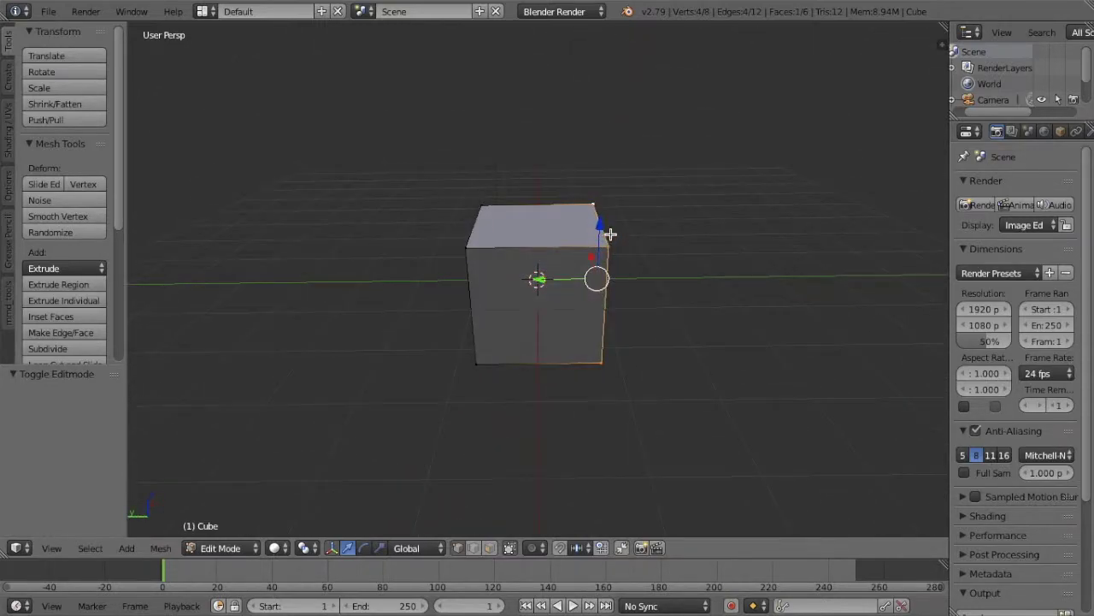
pyautogui.press('KP_4')
pyautogui.press('KP_4')
pyautogui.press('KP_4')
pyautogui.press('KP_4')
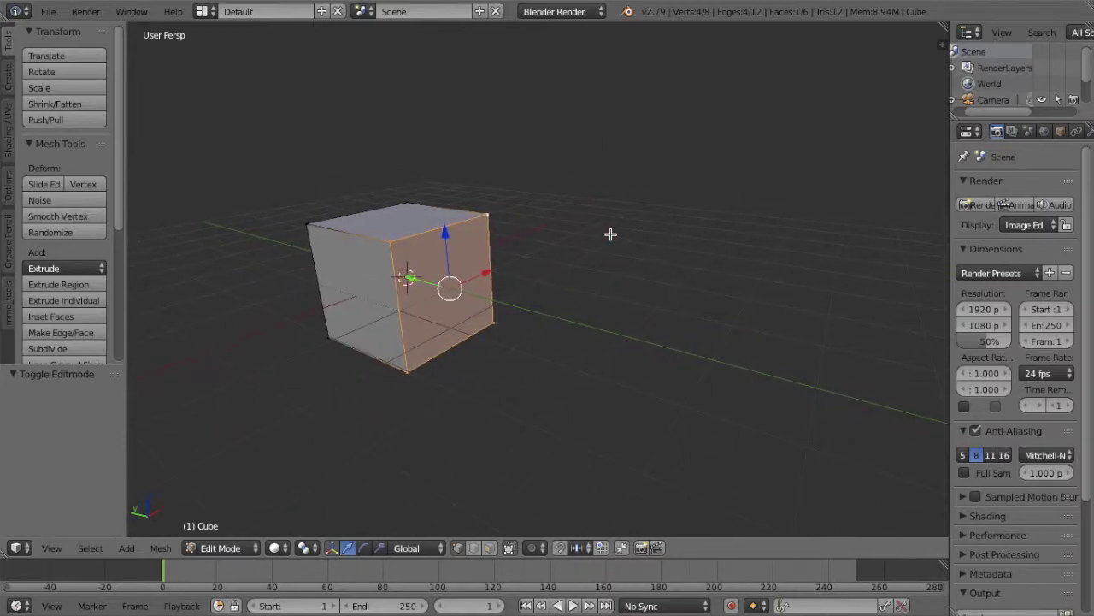
pyautogui.press('KP_2')
pyautogui.moveTo(611, 235); pyautogui.dragTo(611, 234, button='middle')
pyautogui.press('KP_4')
pyautogui.press('KP_4')
pyautogui.moveTo(533, 241); pyautogui.dragTo(533, 241, button='middle')
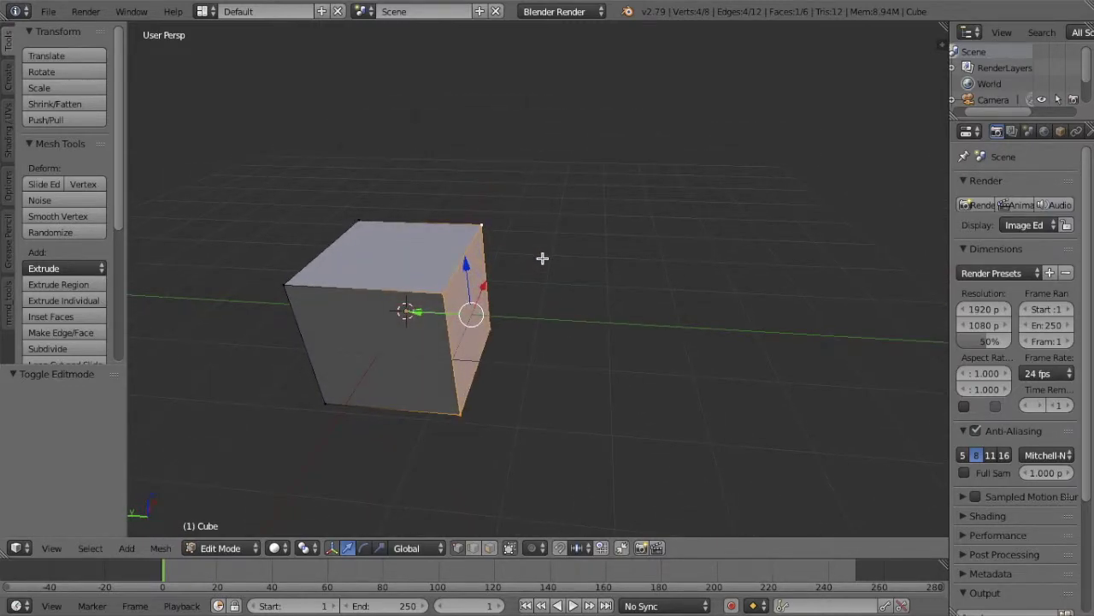
pyautogui.press('e')
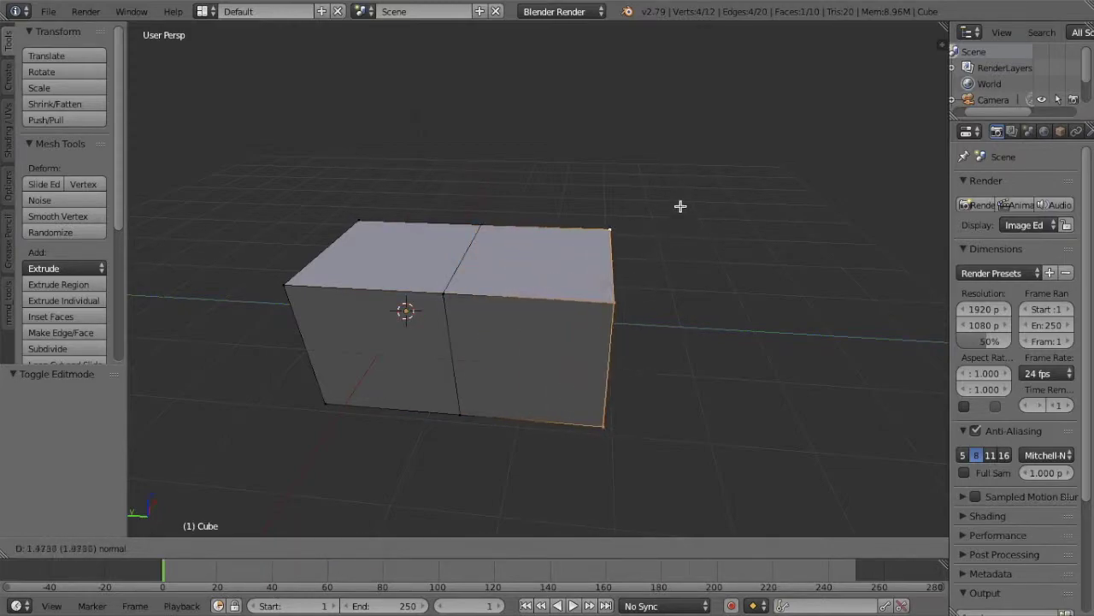
pyautogui.middleClick(635, 269)
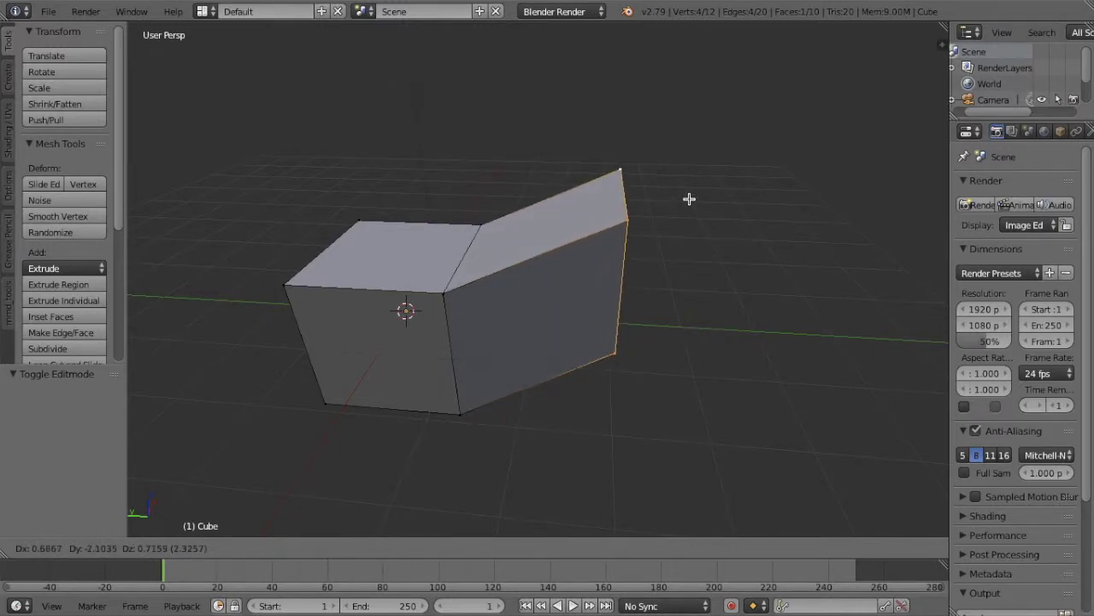
pyautogui.click(647, 225)
# Extrude a single top corner vertex at the end opposite the extruded face by about X 0.708, Y 0.825, Z 1.016
pyautogui.moveTo(647, 226); pyautogui.dragTo(648, 225, button='middle')
pyautogui.press('KP_4')
pyautogui.press('KP_4')
pyautogui.press('KP_4')
pyautogui.press('KP_4')
pyautogui.press('KP_4')
pyautogui.press('KP_4')
pyautogui.press('KP_4')
pyautogui.press('KP_4')
pyautogui.rightClick(413, 220)
pyautogui.rightClick(409, 218)
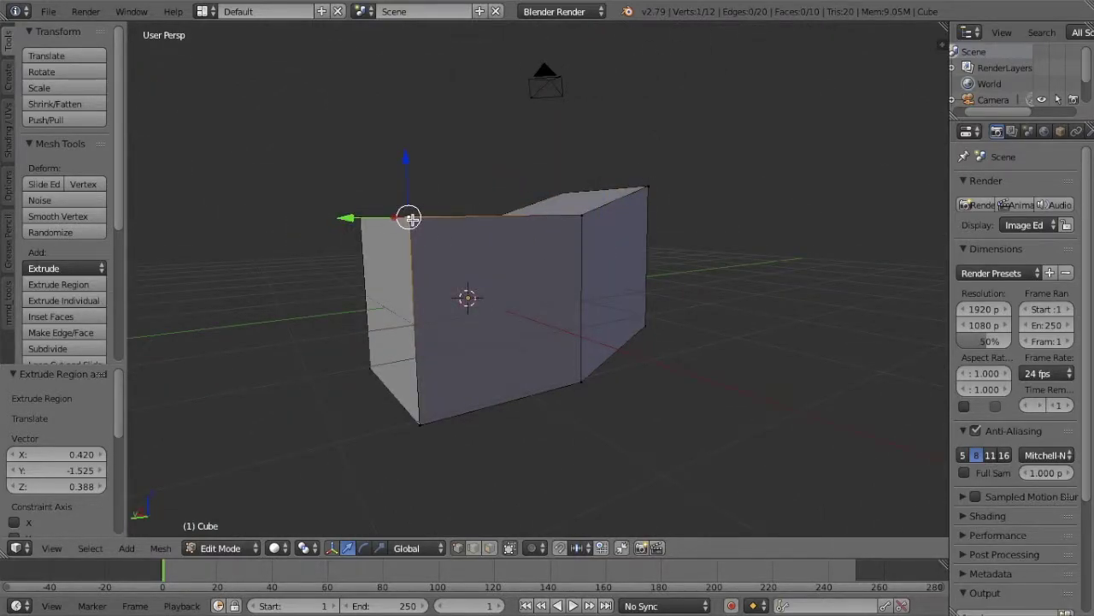
pyautogui.press('e')
pyautogui.click(289, 107)
pyautogui.press('KP_2')
pyautogui.press('KP_2')
pyautogui.press('KP_2')
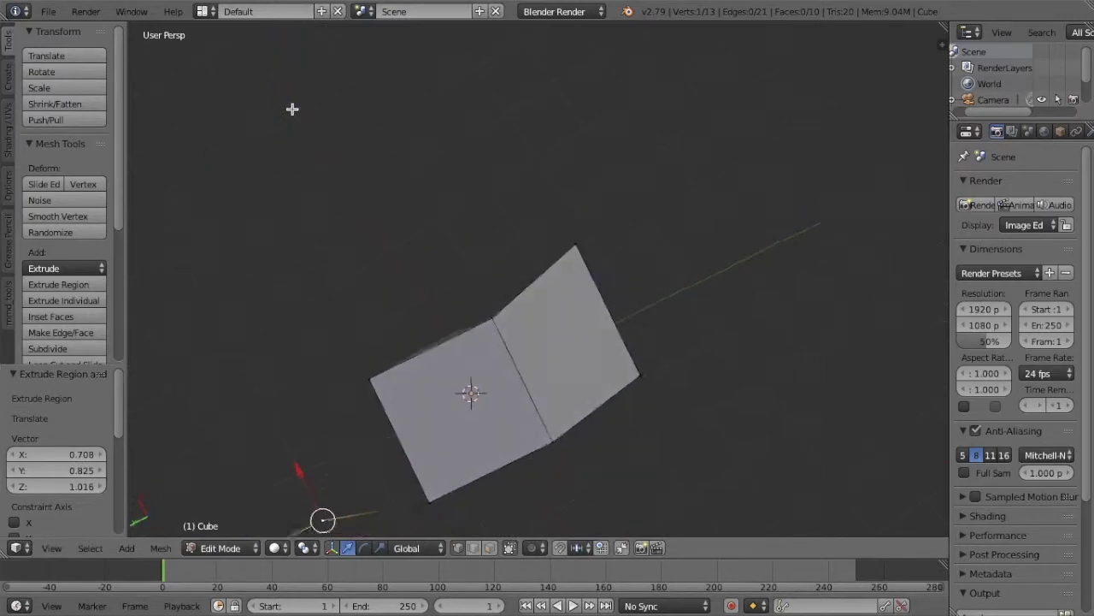
pyautogui.press('KP_8')
pyautogui.press('KP_8')
pyautogui.press('KP_8')
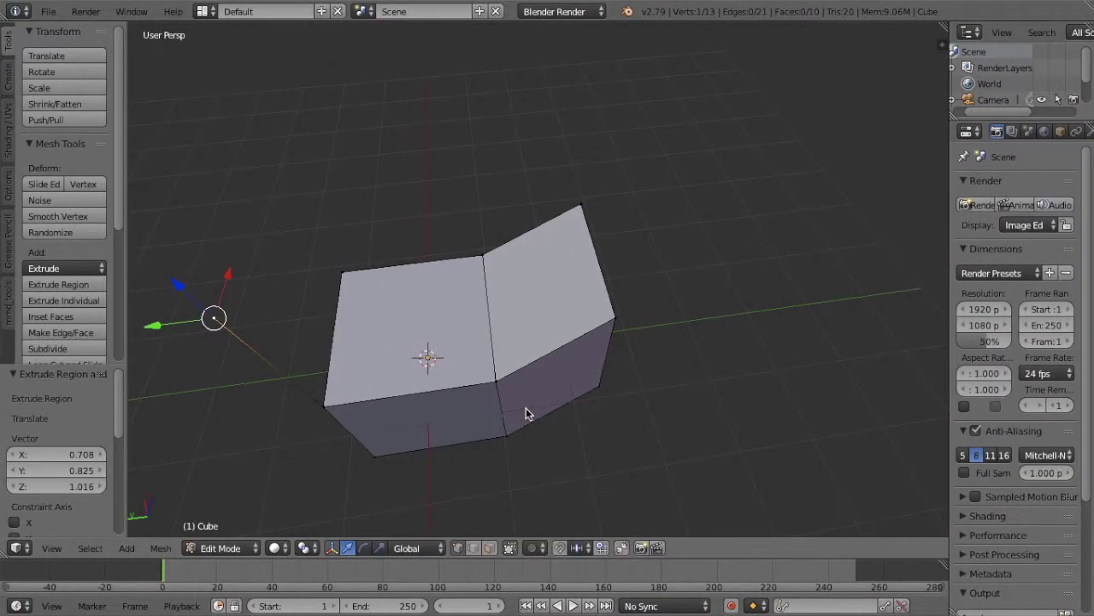
# Undo the vertex extrusion and the face extrusion, back to the plain cube with its side face selected
pyautogui.hotkey('ctrl', 'z')
pyautogui.hotkey('ctrl', 'z')
pyautogui.hotkey('ctrl', 'z')
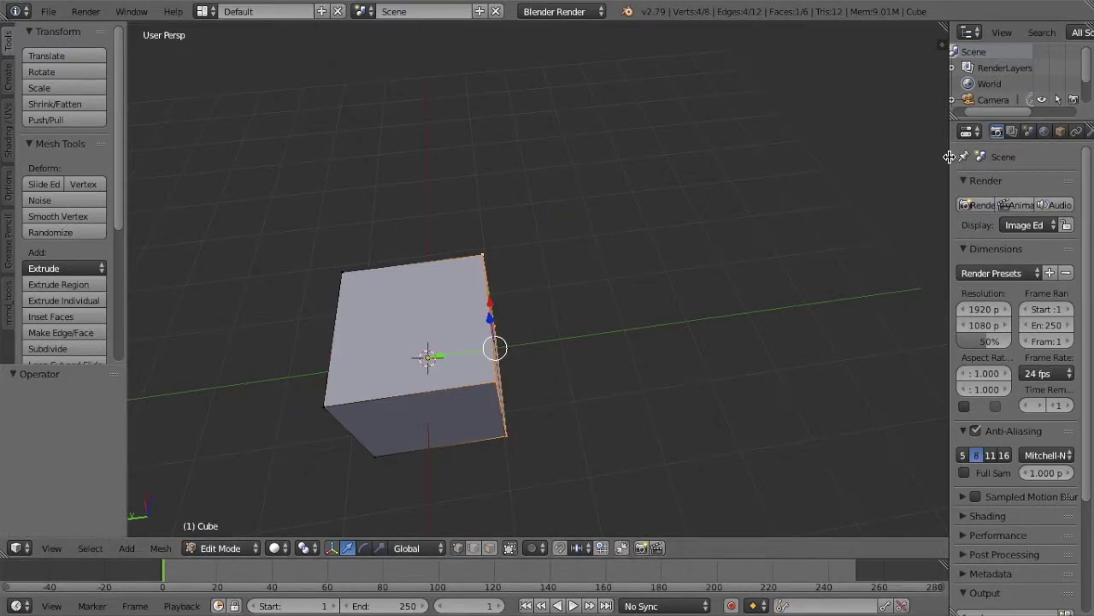
# Widen the properties area, add a Mirror modifier to the cube, and enable its Y and Z axes in addition to X
pyautogui.moveTo(949, 158); pyautogui.dragTo(880, 161)
pyautogui.click(1024, 132)
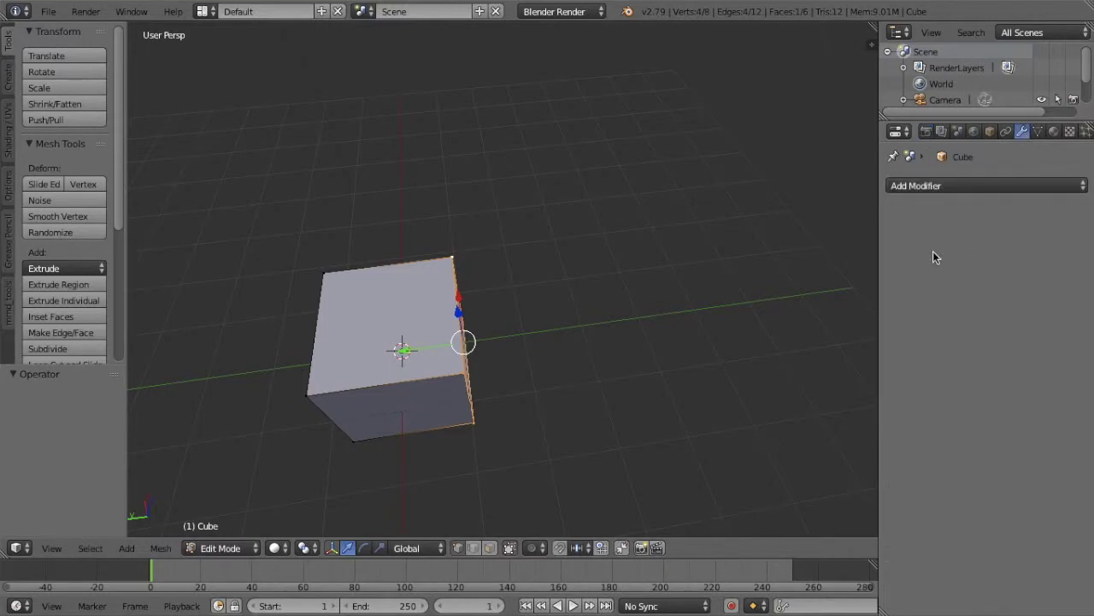
pyautogui.click(960, 185)
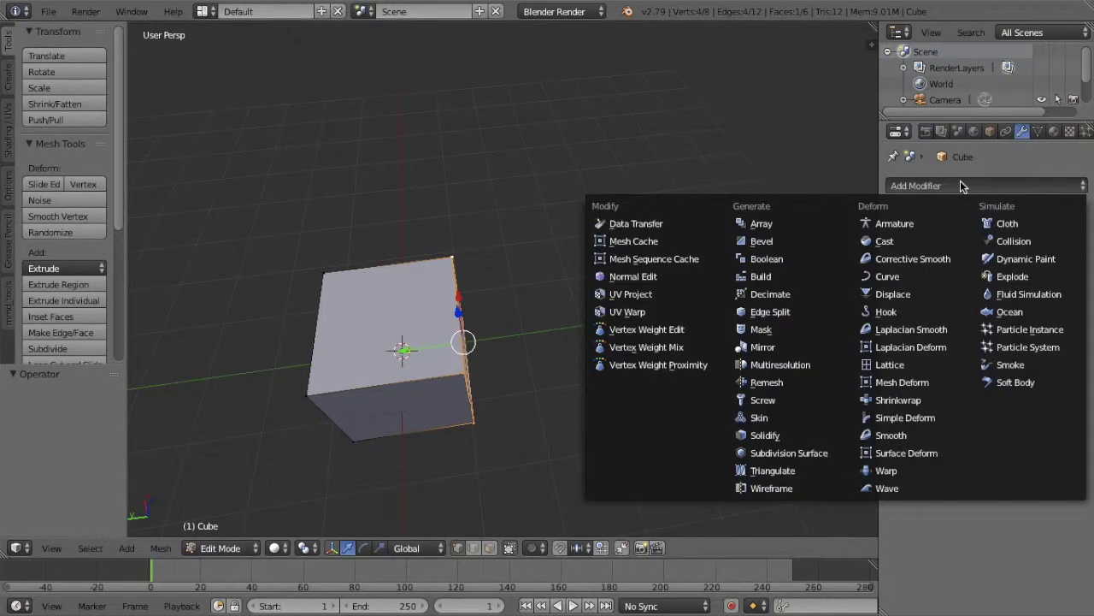
pyautogui.click(758, 348)
pyautogui.moveTo(622, 350); pyautogui.dragTo(623, 350, button='middle')
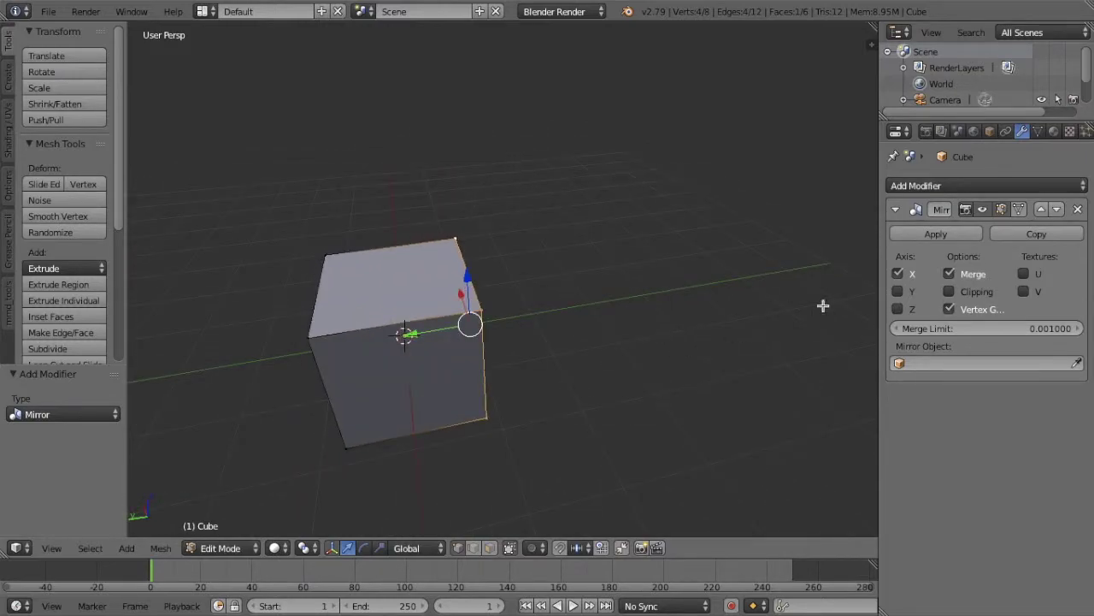
pyautogui.click(899, 292)
pyautogui.click(899, 308)
# Extrude the selected side face about 1.463 units along its normal with the Mirror modifier active
pyautogui.press('KP_4')
pyautogui.press('KP_4')
pyautogui.press('KP_4')
pyautogui.press('KP_4')
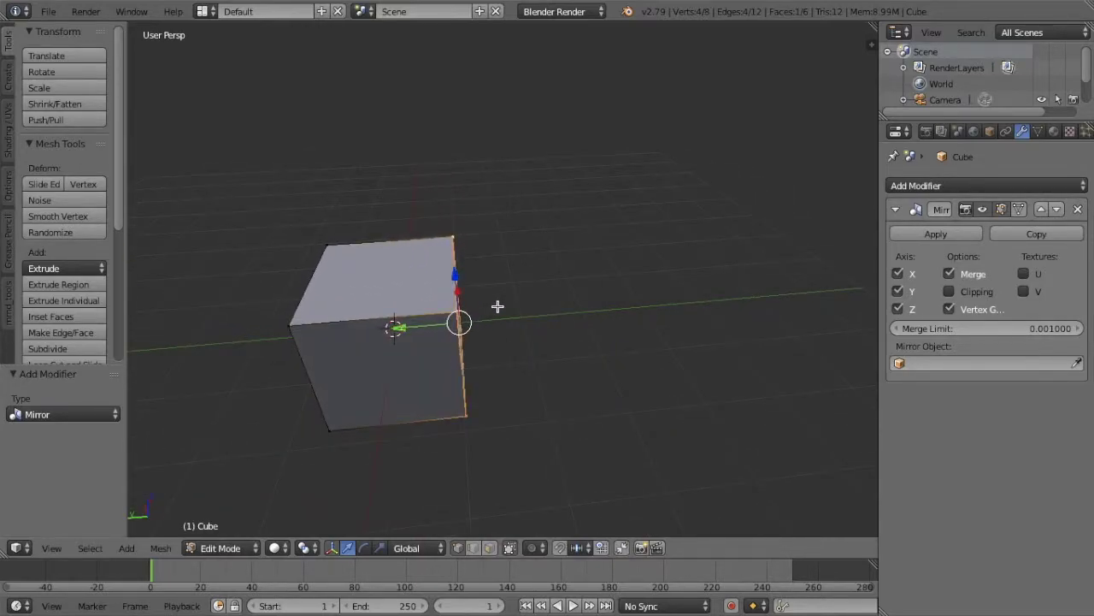
pyautogui.press('KP_4')
pyautogui.press('KP_4')
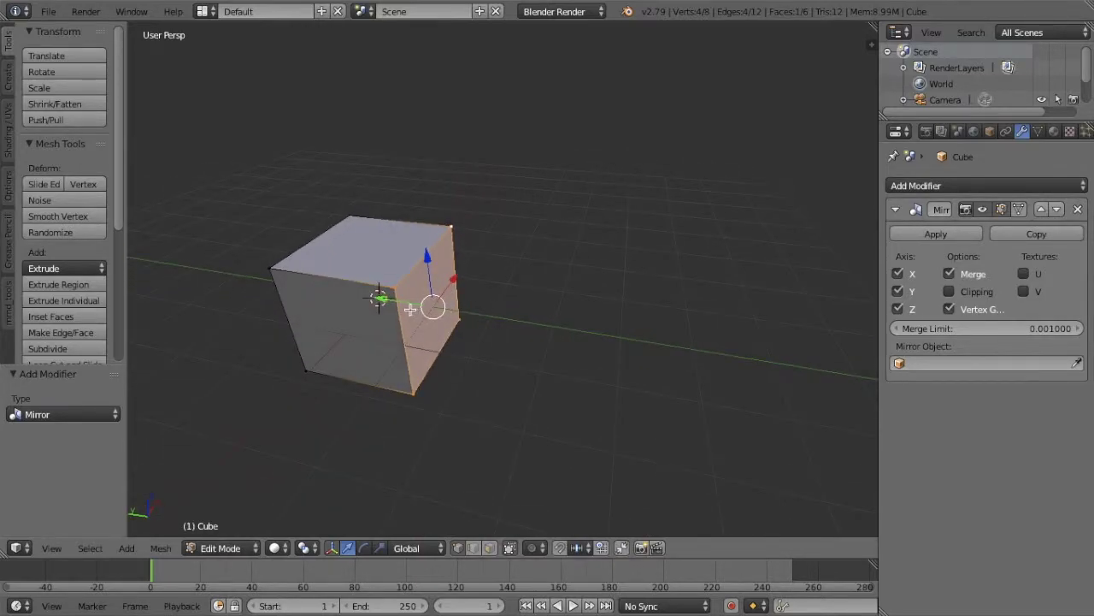
pyautogui.press('e')
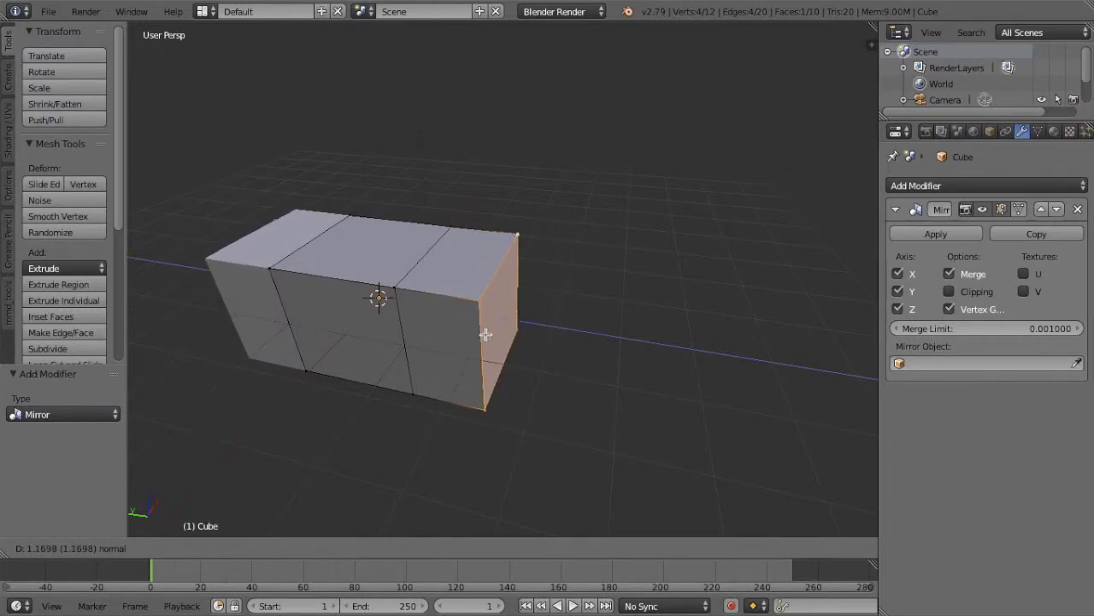
pyautogui.click(494, 341)
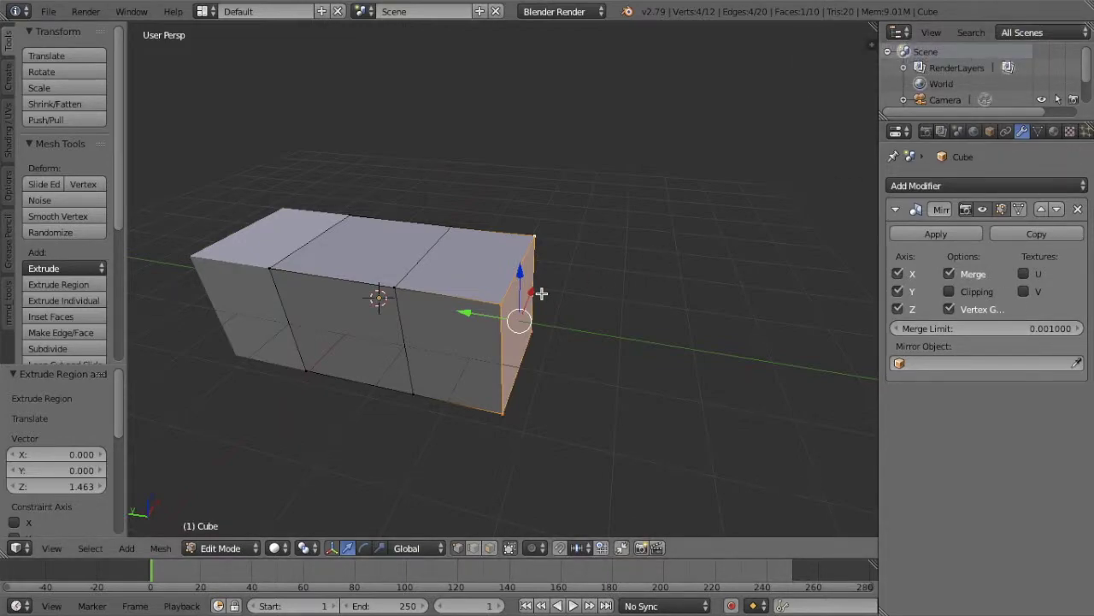
# Undo the mirrored face extrusion and glance at the Week 1 slide in Keynote before returning to Blender
pyautogui.hotkey('ctrl', 'z')
pyautogui.hotkey('ctrl', 'Right')
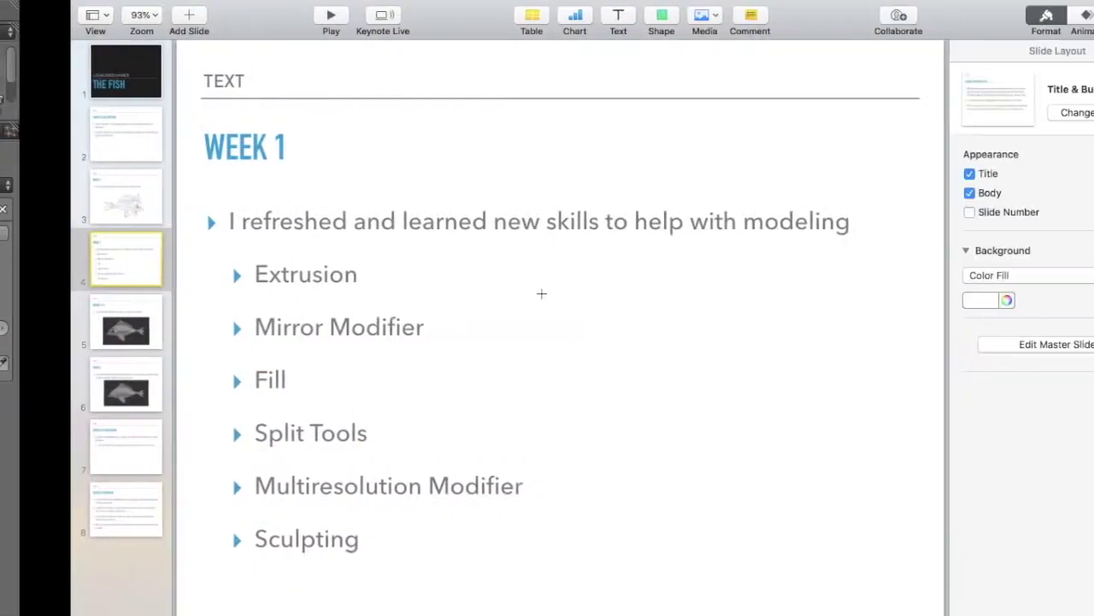
pyautogui.hotkey('ctrl', 'Left')
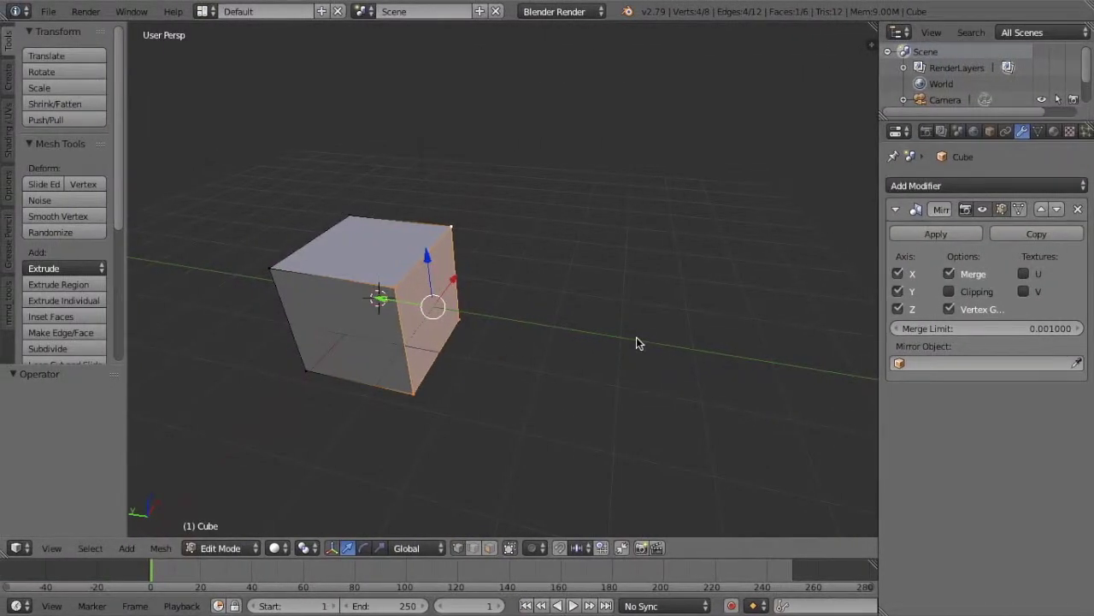
# Delete the cube's selected side face using the Faces option
pyautogui.moveTo(636, 337); pyautogui.dragTo(518, 301, button='middle')
pyautogui.scroll(3, 636, 337)
pyautogui.keyDown('shift'); pyautogui.moveTo(636, 337); pyautogui.dragTo(596, 346, button='middle'); pyautogui.keyUp('shift')
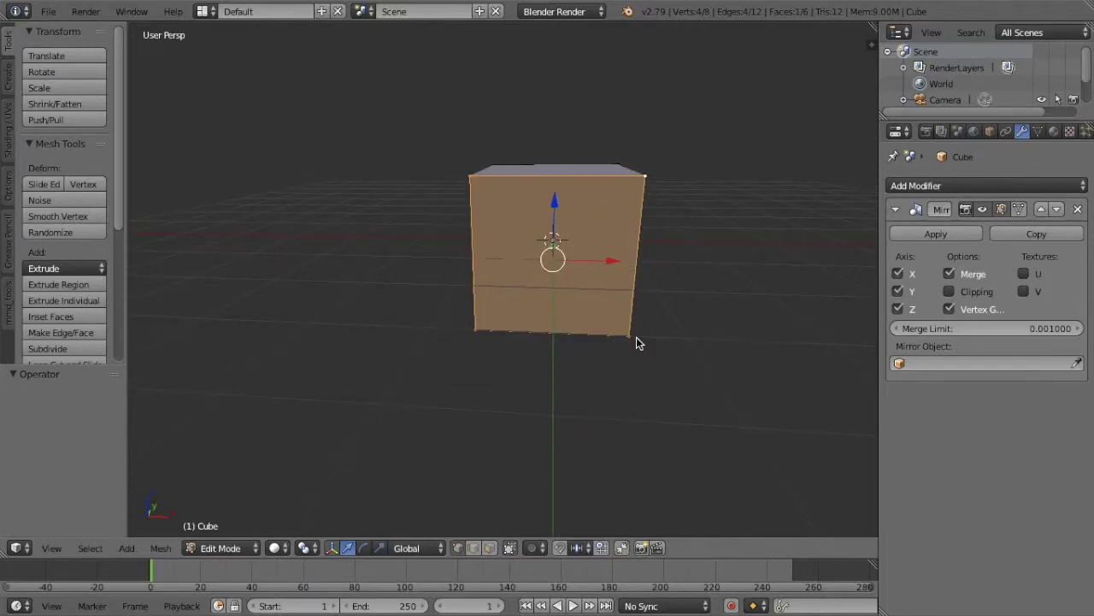
pyautogui.press('x')
pyautogui.click(628, 375)
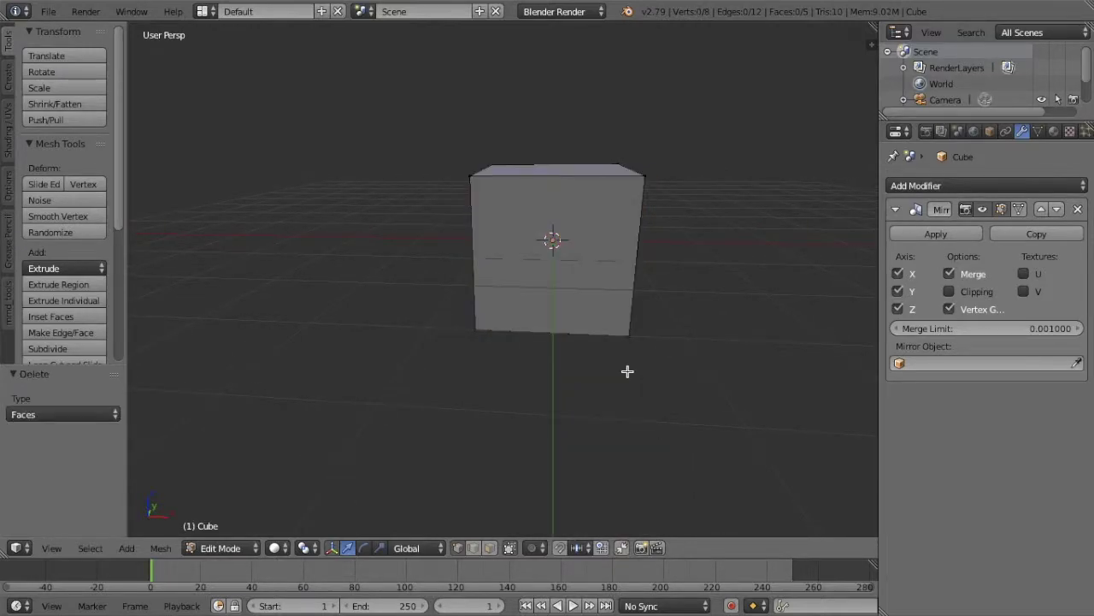
# Remove the Mirror modifier from the cube
pyautogui.moveTo(613, 358); pyautogui.dragTo(643, 419, button='middle')
pyautogui.moveTo(613, 357); pyautogui.dragTo(772, 300, button='middle')
pyautogui.click(1079, 210)
# Select the four vertices around the cube's open side and fill them with a new face
pyautogui.press('KP_2')
pyautogui.press('KP_2')
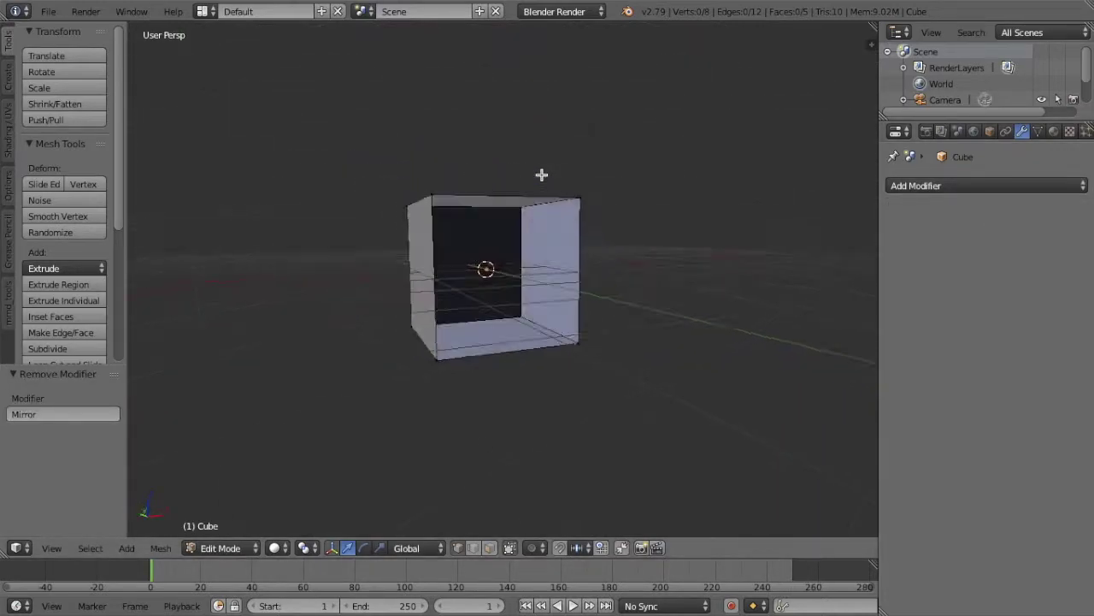
pyautogui.press('KP_6')
pyautogui.press('KP_6')
pyautogui.scroll(6, 541, 174)
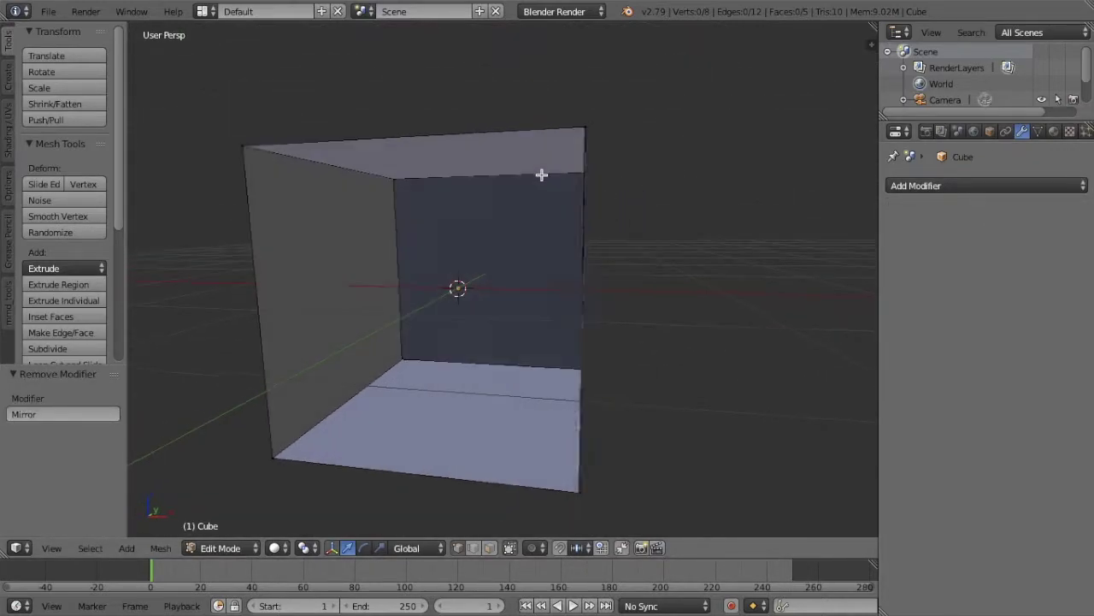
pyautogui.keyDown('ctrl'); pyautogui.scroll(-1, 541, 175); pyautogui.keyUp('ctrl')
pyautogui.scroll(-1, 541, 177)
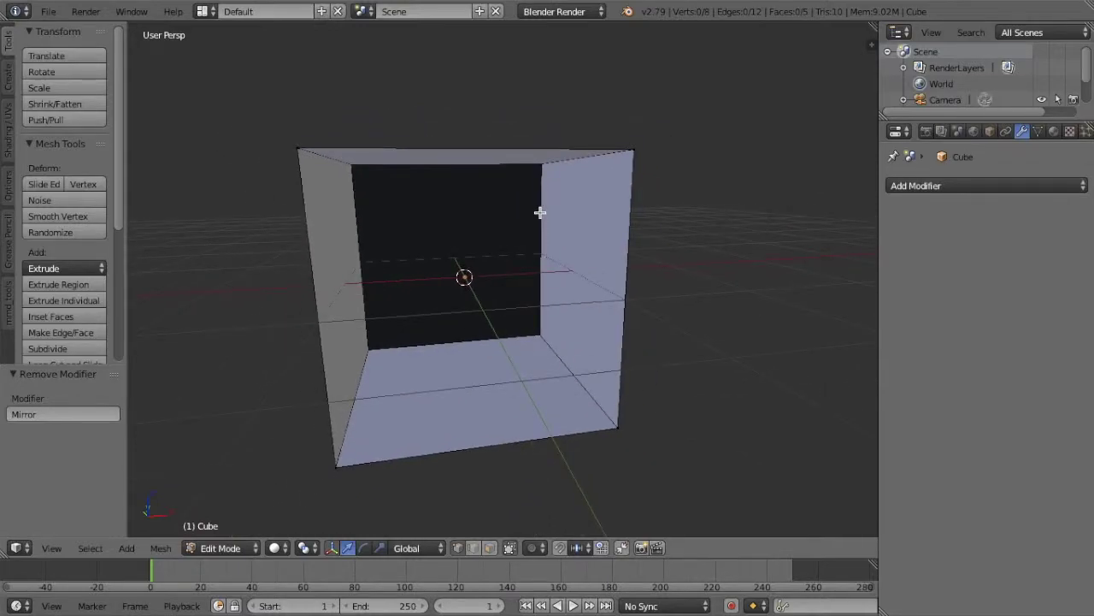
pyautogui.rightClick(305, 155)
pyautogui.keyDown('shift'); pyautogui.rightClick(640, 150); pyautogui.keyUp('shift')
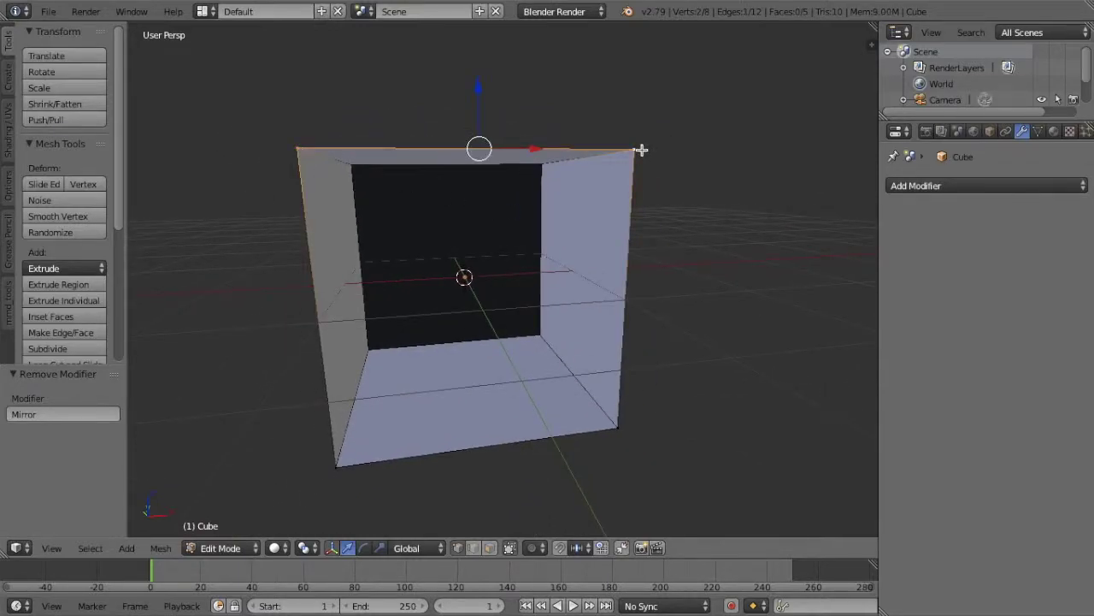
pyautogui.keyDown('shift'); pyautogui.rightClick(612, 424); pyautogui.keyUp('shift')
pyautogui.keyDown('shift'); pyautogui.rightClick(347, 470); pyautogui.keyUp('shift')
pyautogui.press('f')
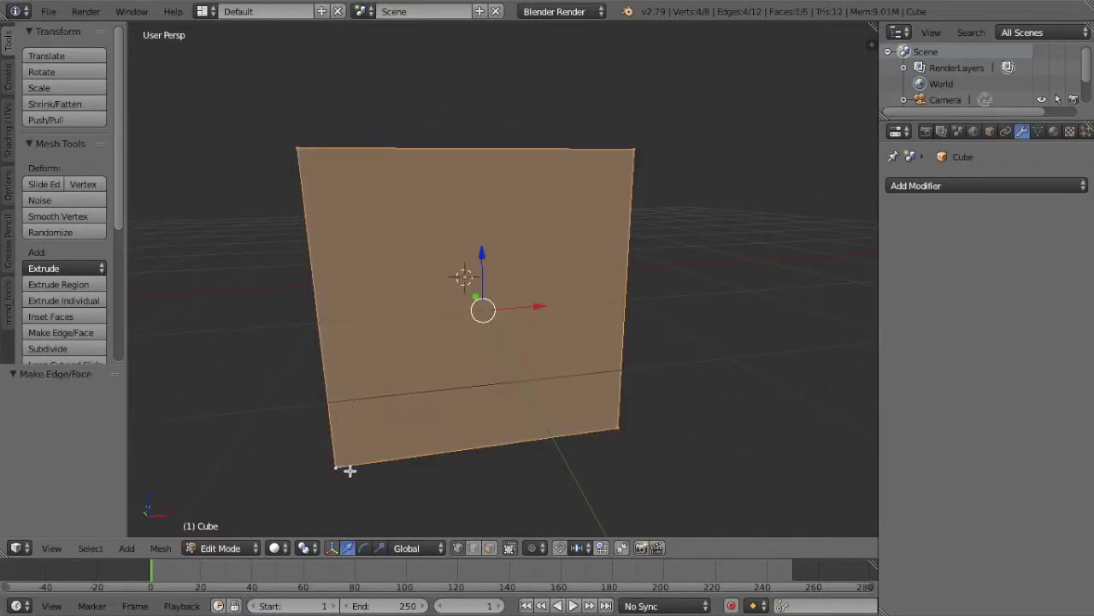
# Inspect the refilled side of the cube and deselect all its geometry
pyautogui.moveTo(513, 433); pyautogui.dragTo(637, 436, button='middle')
pyautogui.scroll(-3, 513, 433)
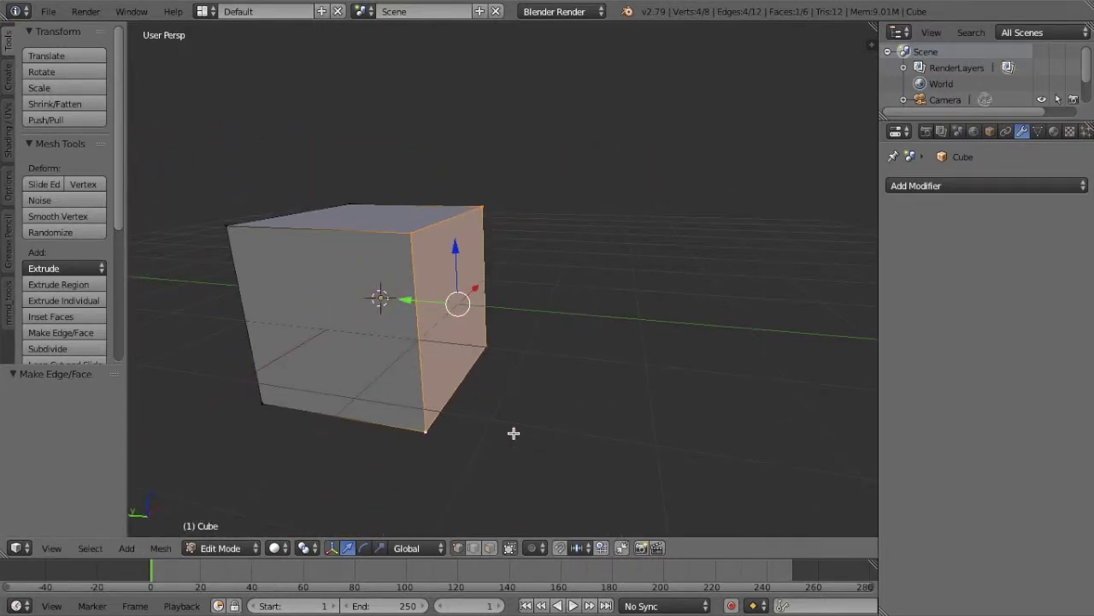
pyautogui.moveTo(513, 434)
pyautogui.mouseDown(button='middle')
pyautogui.moveTo(543, 470)
pyautogui.moveTo(518, 504)
pyautogui.moveTo(581, 523)
pyautogui.moveTo(565, 454)
pyautogui.moveTo(466, 423)
pyautogui.moveTo(444, 391)
pyautogui.mouseUp(button='middle')
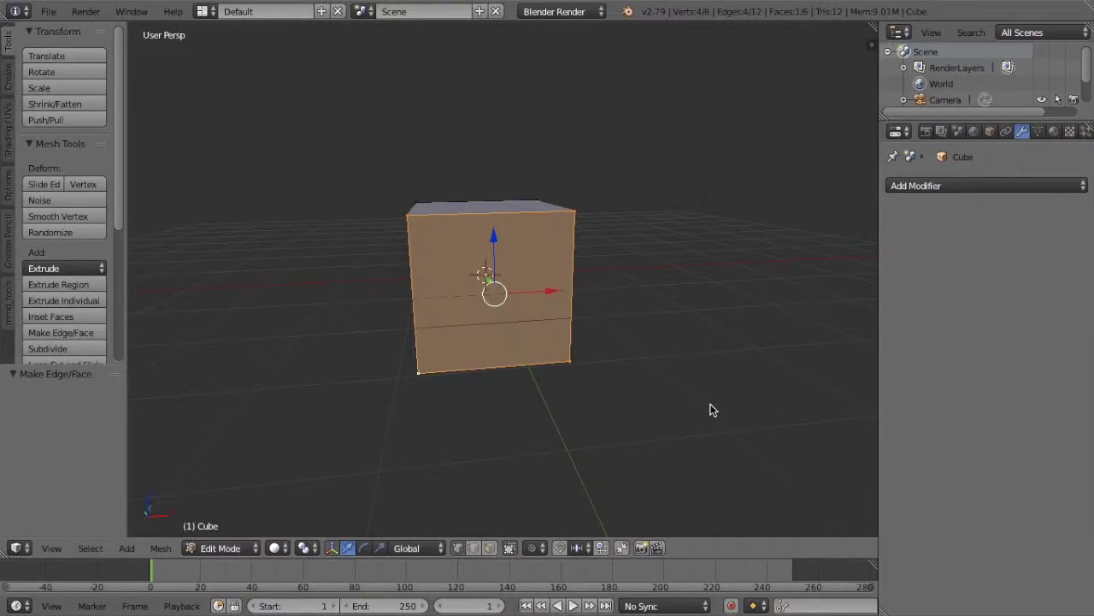
pyautogui.hscroll(-5, 709, 409)
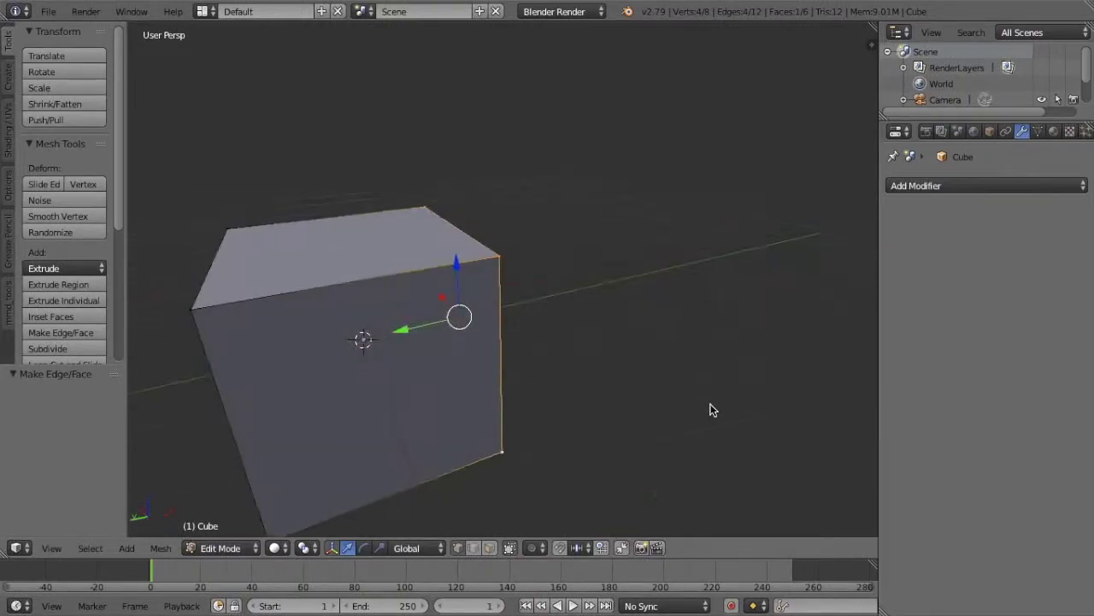
pyautogui.hscroll(5, 713, 410)
pyautogui.scroll(4, 713, 410)
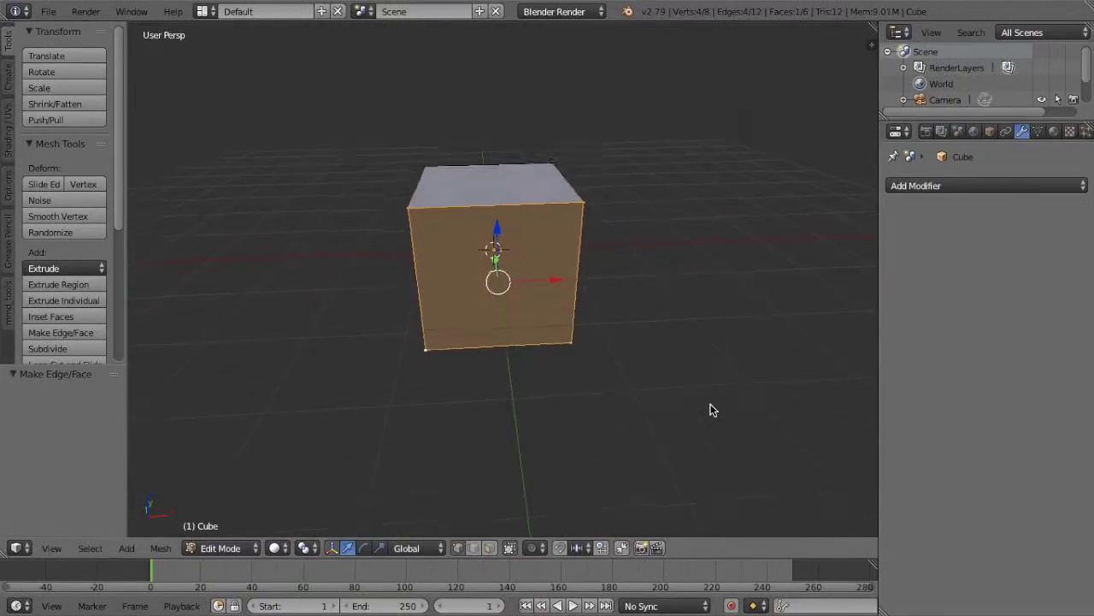
pyautogui.press('a')
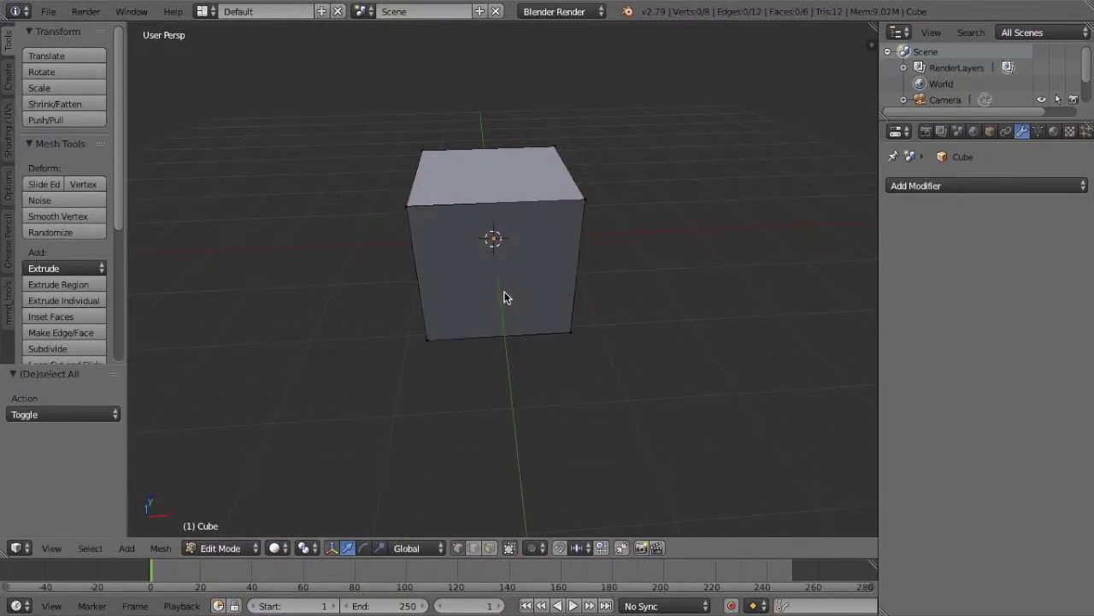
# Cut a diagonal edge across the cube's front face with the Knife tool, and undo the cut
pyautogui.press('k')
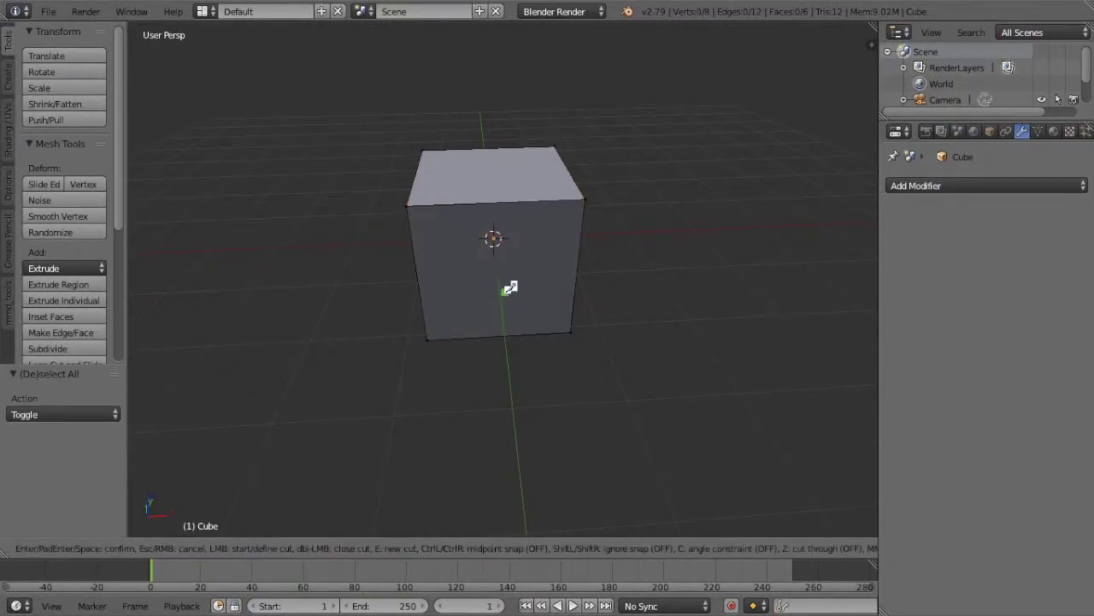
pyautogui.click(416, 200)
pyautogui.click(571, 330)
pyautogui.press('Return')
pyautogui.moveTo(568, 331); pyautogui.dragTo(535, 331, button='middle')
pyautogui.scroll(2, 567, 330)
pyautogui.scroll(-2, 567, 329)
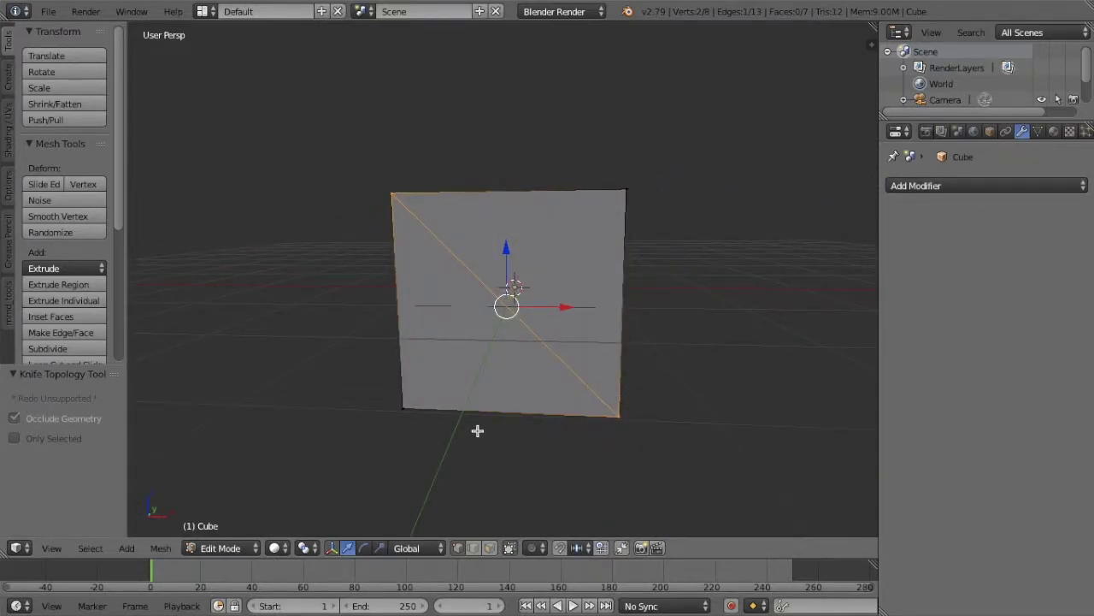
pyautogui.hotkey('ctrl', 'z')
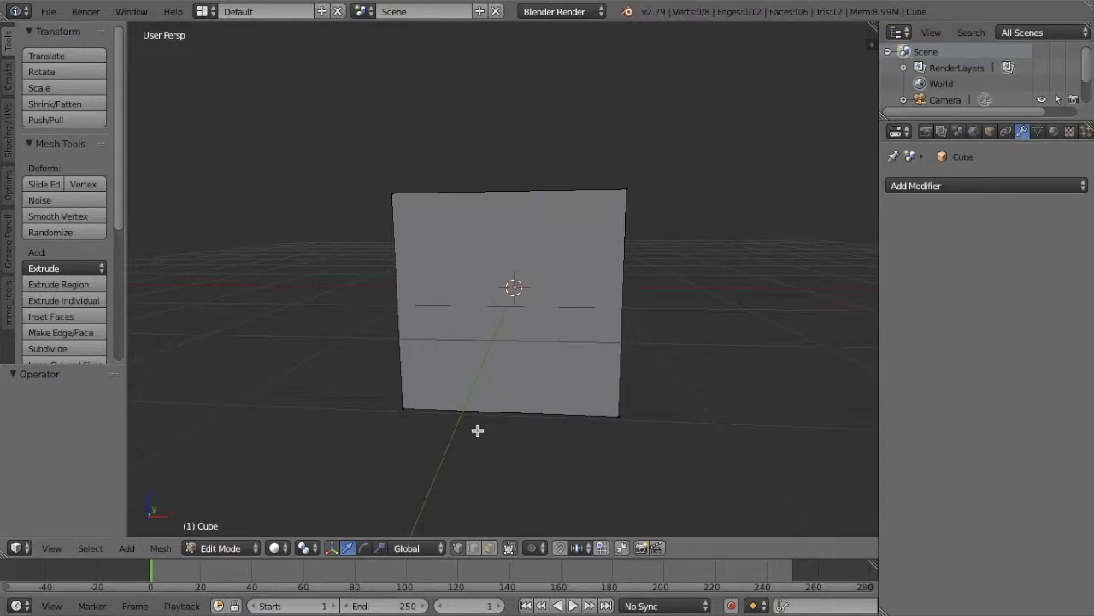
# Add two parallel loop cuts running over the cube's top and front faces, and undo them
pyautogui.moveTo(478, 431); pyautogui.dragTo(477, 429, button='middle')
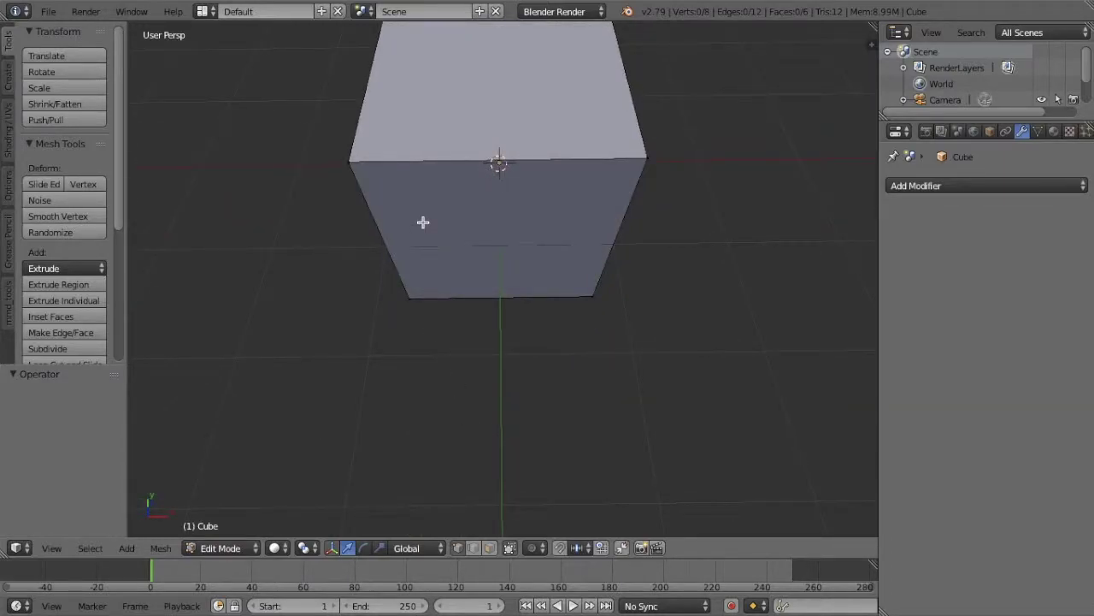
pyautogui.hotkey('ctrl', 'r')
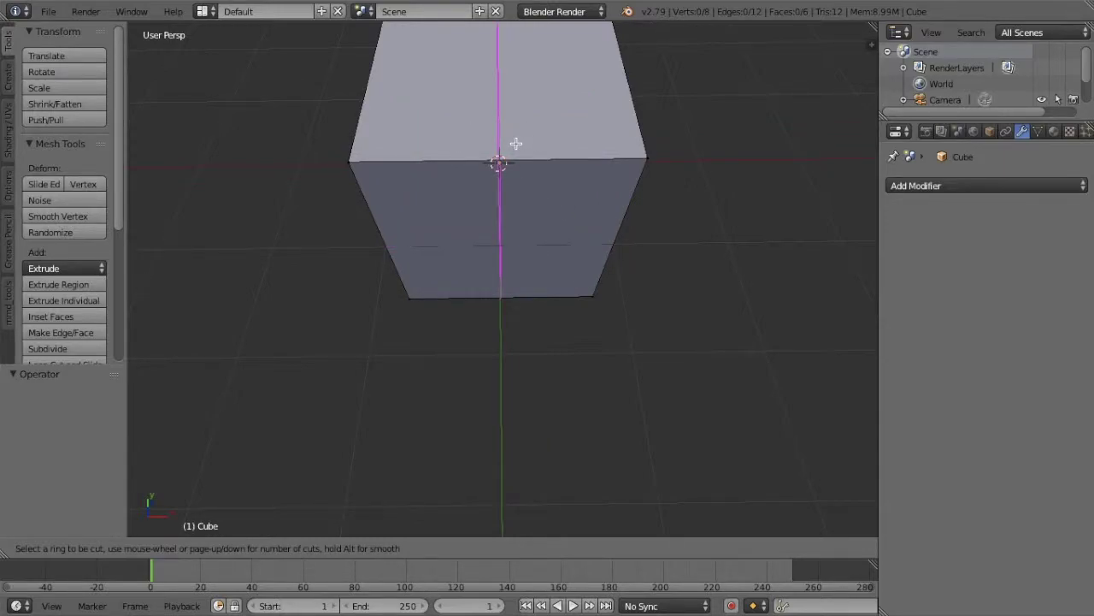
pyautogui.scroll(3, 516, 143)
pyautogui.scroll(-2, 516, 144)
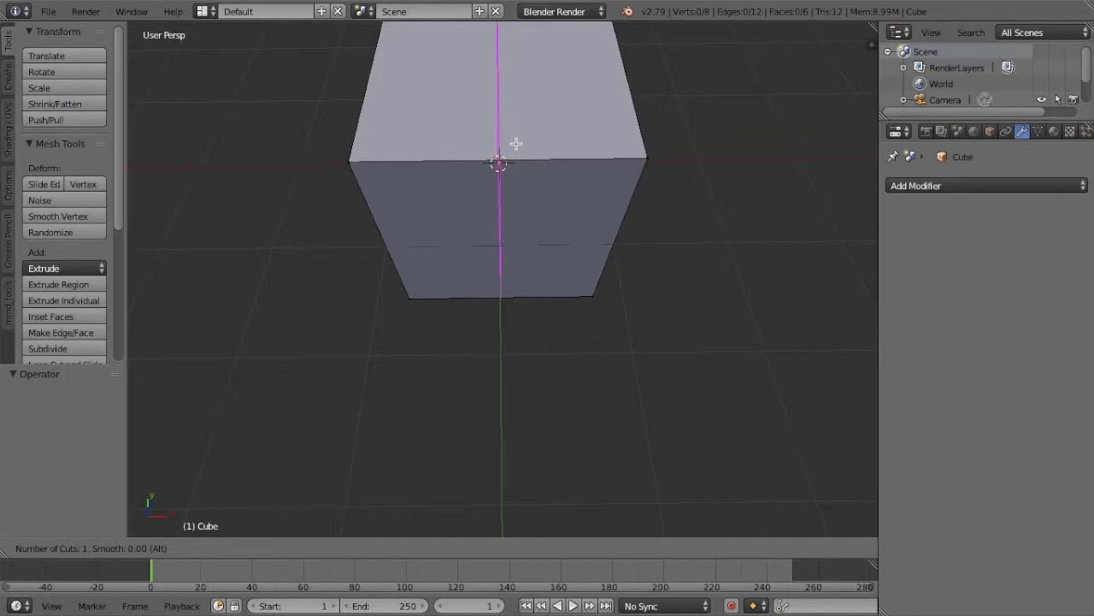
pyautogui.scroll(1, 515, 143)
pyautogui.click(516, 143)
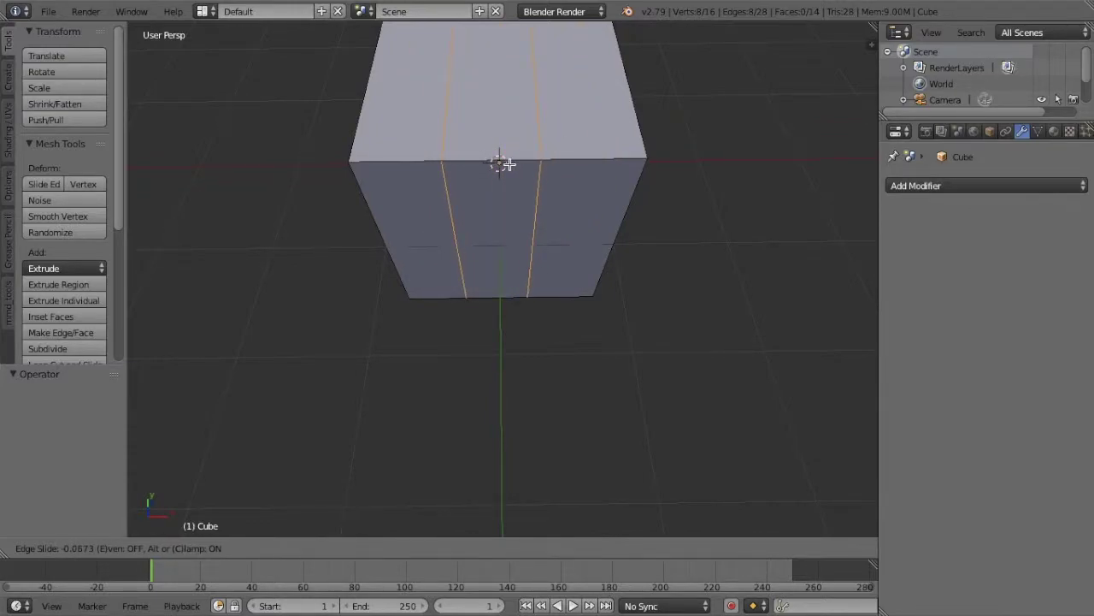
pyautogui.click(504, 164)
pyautogui.moveTo(510, 164); pyautogui.dragTo(509, 164, button='middle')
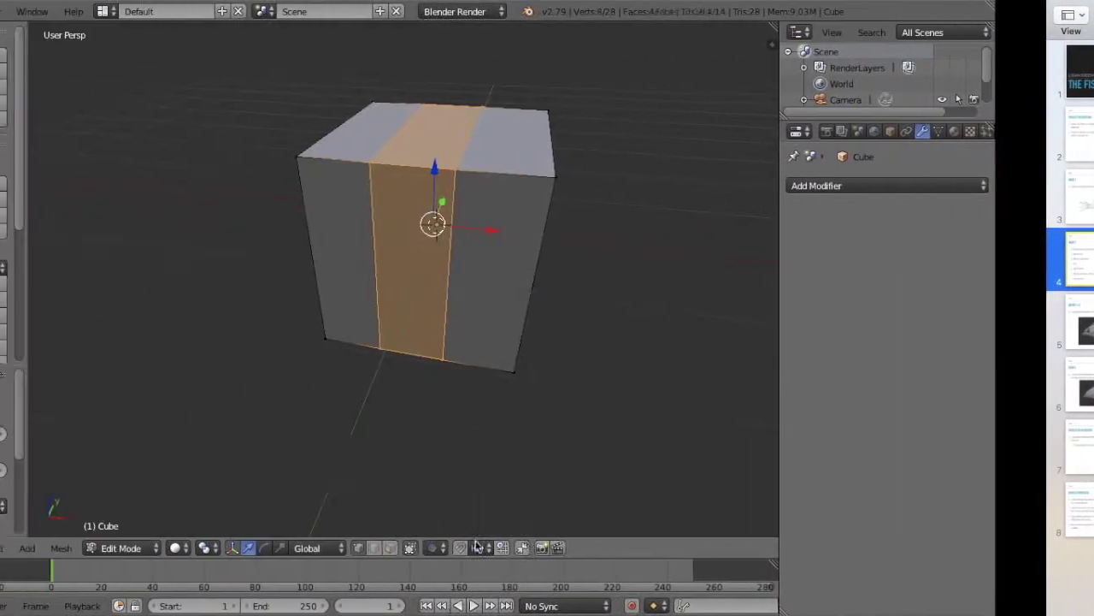
pyautogui.press('a')
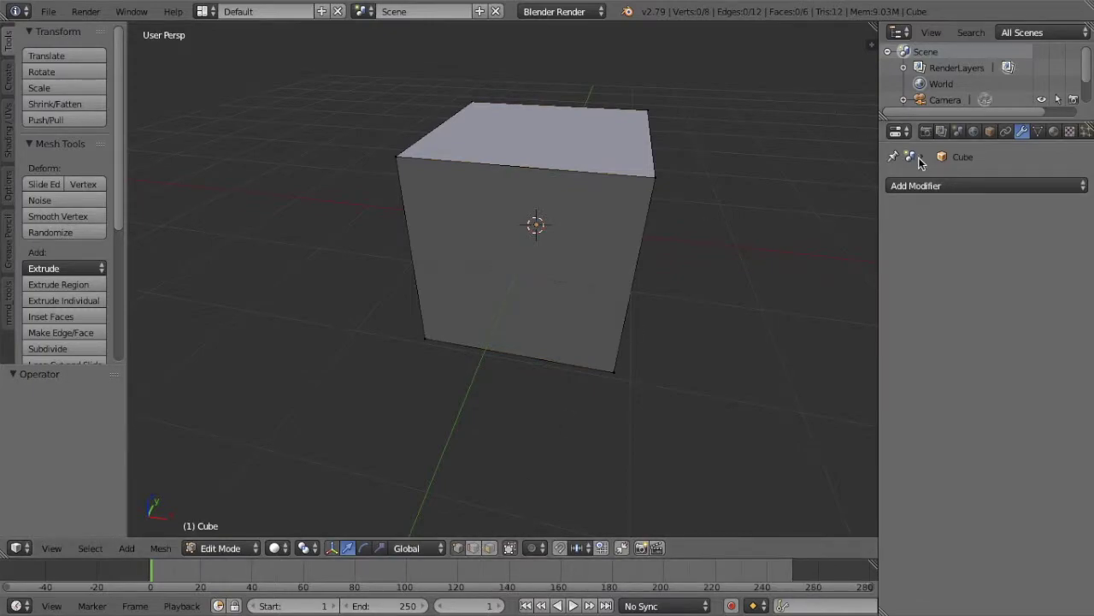
# Add a Multiresolution modifier to the cube and subdivide it once in Object Mode
pyautogui.click(920, 184)
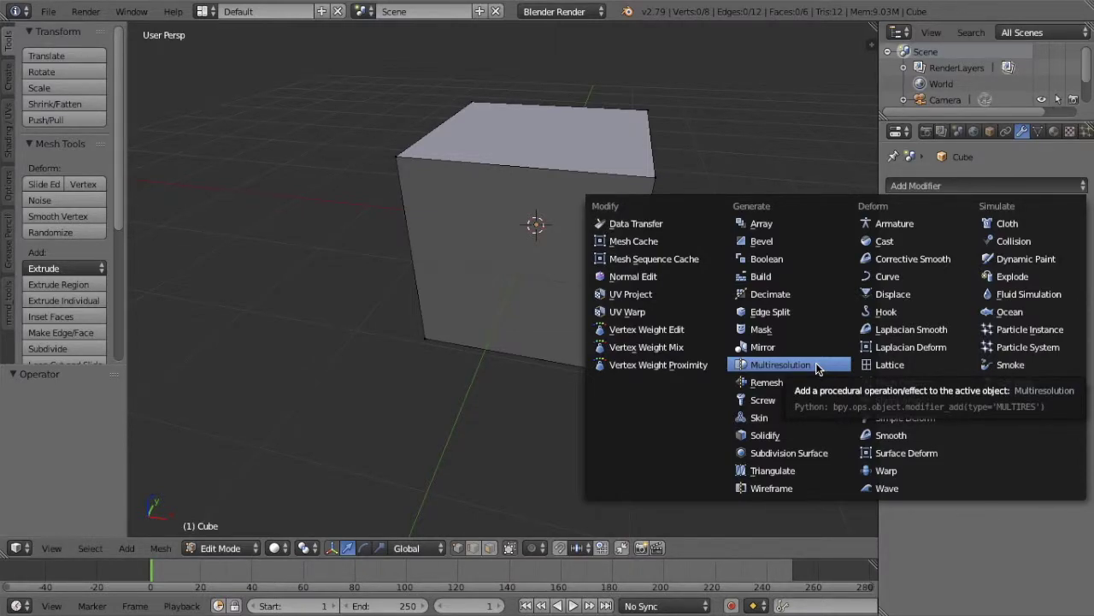
pyautogui.click(780, 364)
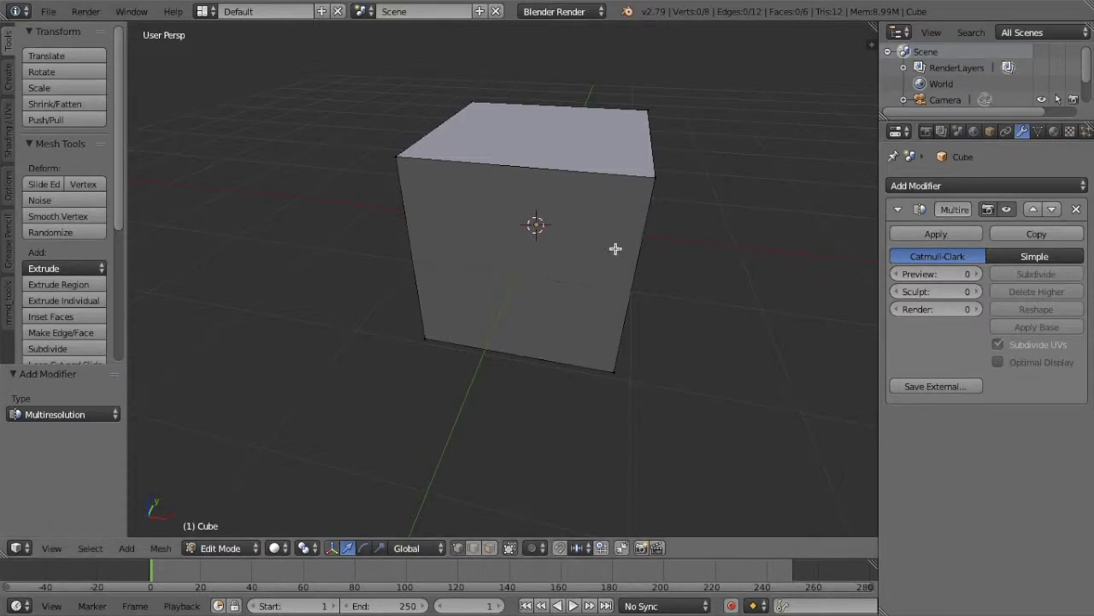
pyautogui.moveTo(697, 284); pyautogui.dragTo(599, 266, button='middle')
pyautogui.click(228, 548)
pyautogui.click(235, 528)
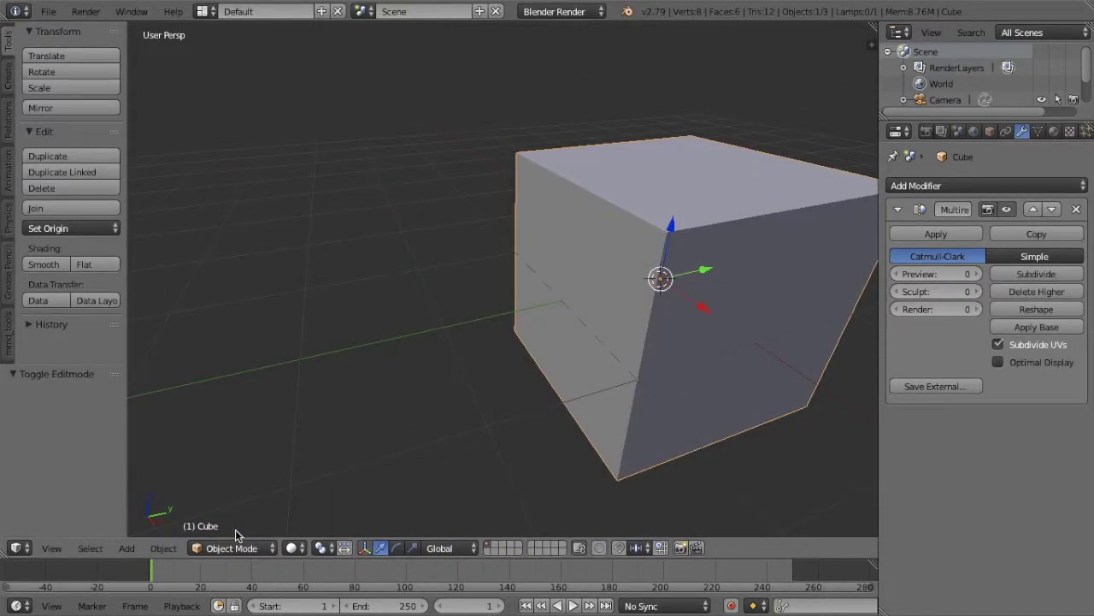
pyautogui.moveTo(569, 389); pyautogui.dragTo(571, 394, button='middle')
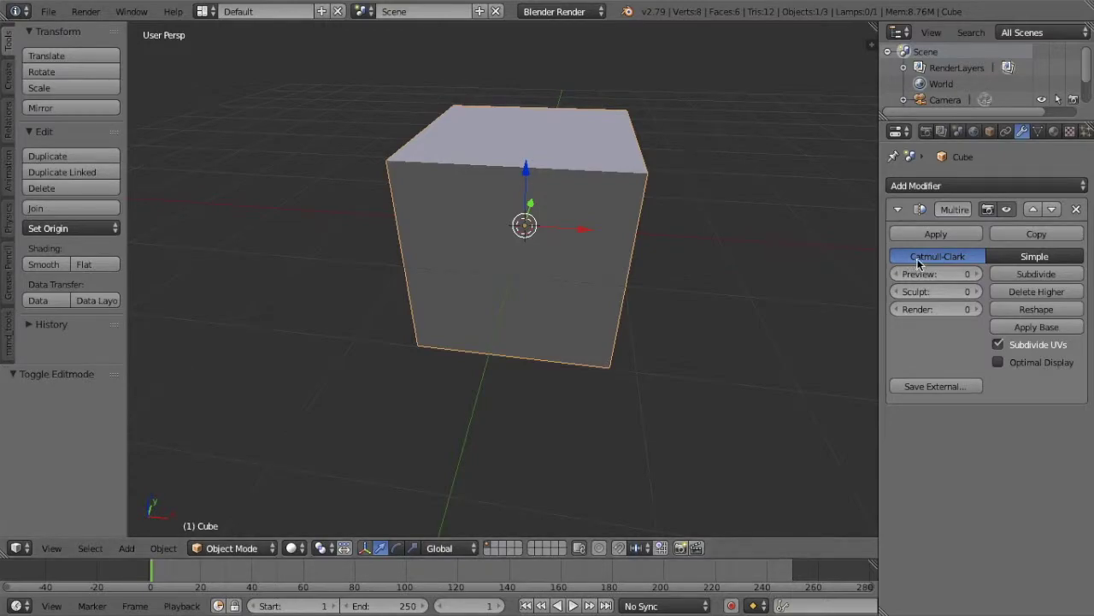
pyautogui.click(1025, 277)
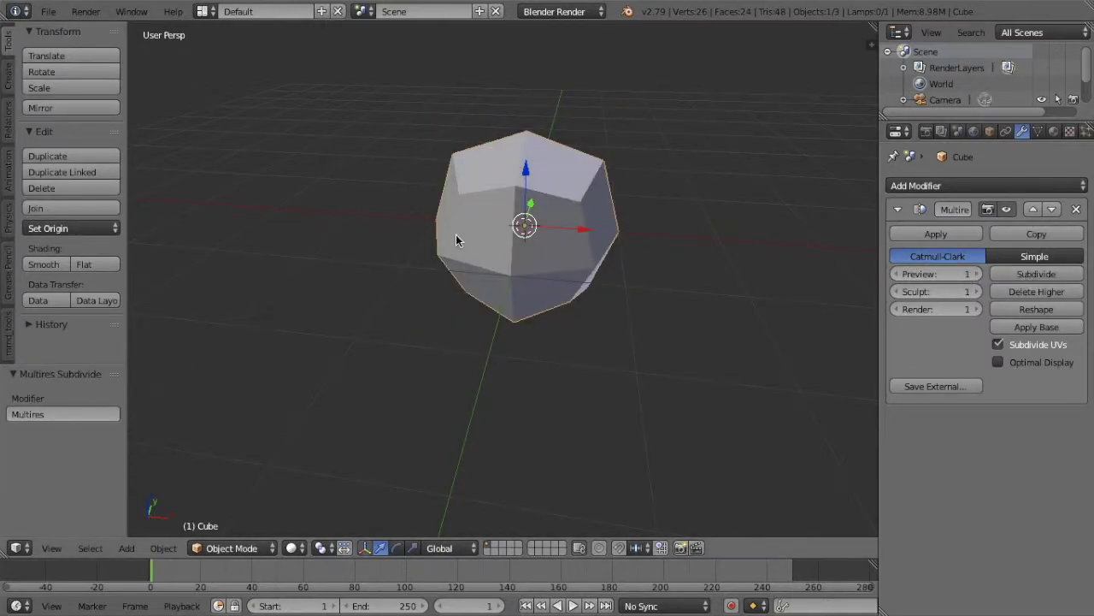
# Compare the subdivided shape with its base mesh in Edit Mode, and return to Object Mode
pyautogui.moveTo(456, 235); pyautogui.dragTo(402, 283, button='middle')
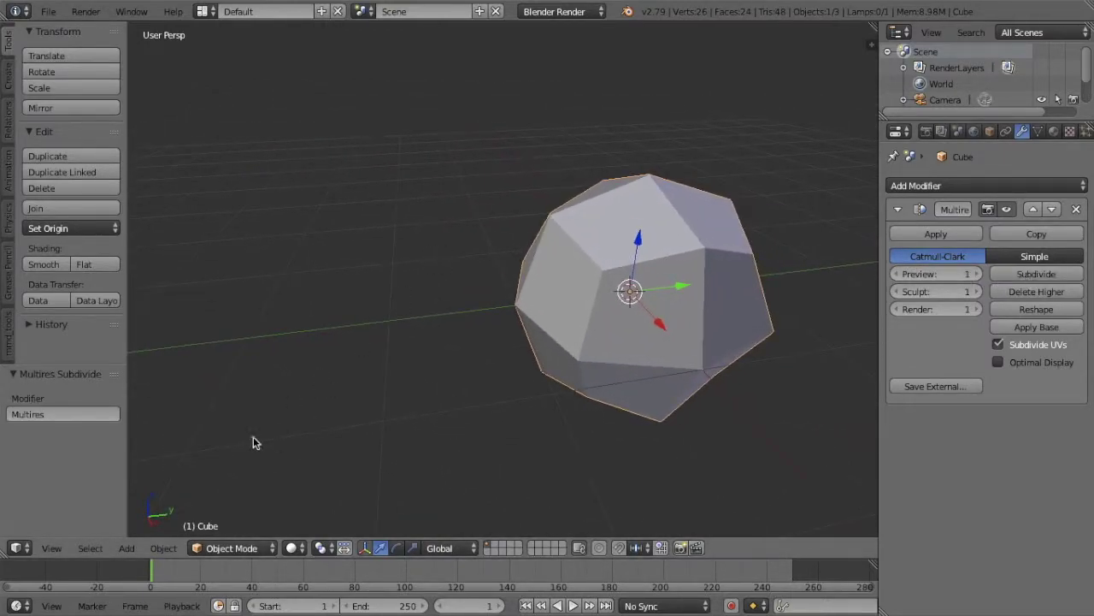
pyautogui.click(253, 549)
pyautogui.click(249, 510)
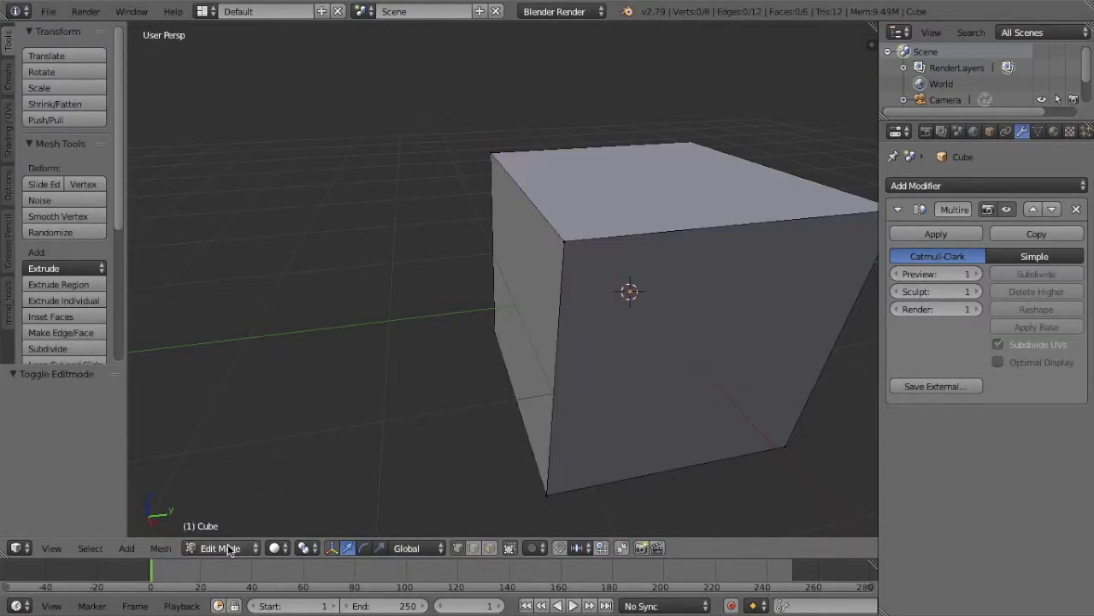
pyautogui.click(227, 548)
pyautogui.click(243, 530)
# Apply the Multiresolution modifier and inspect the resulting mesh in Edit Mode
pyautogui.click(951, 240)
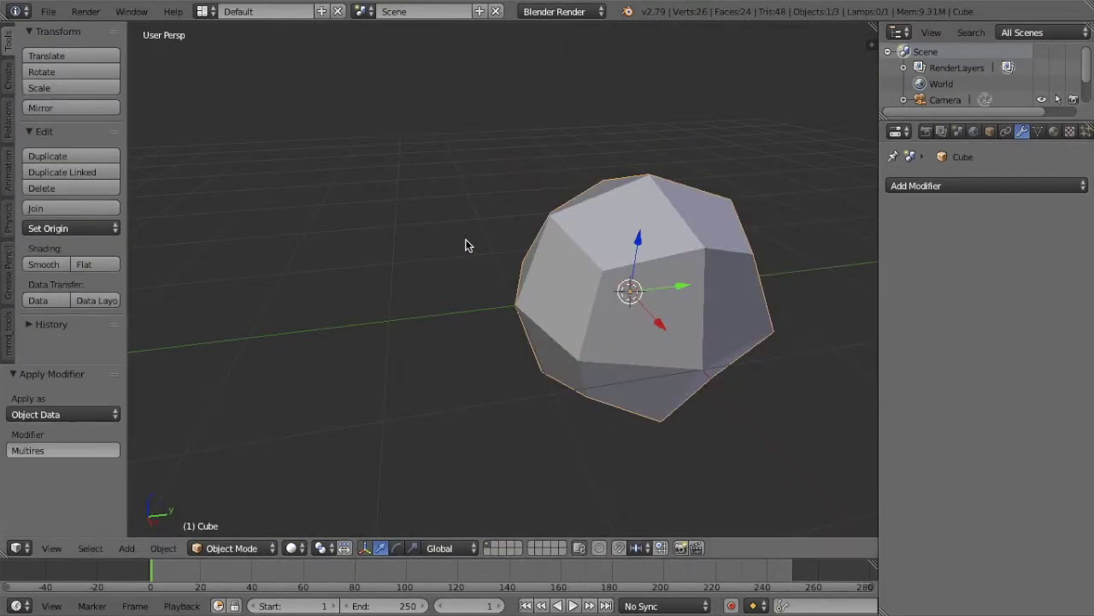
pyautogui.moveTo(465, 240); pyautogui.dragTo(472, 248, button='middle')
pyautogui.click(250, 548)
pyautogui.click(230, 511)
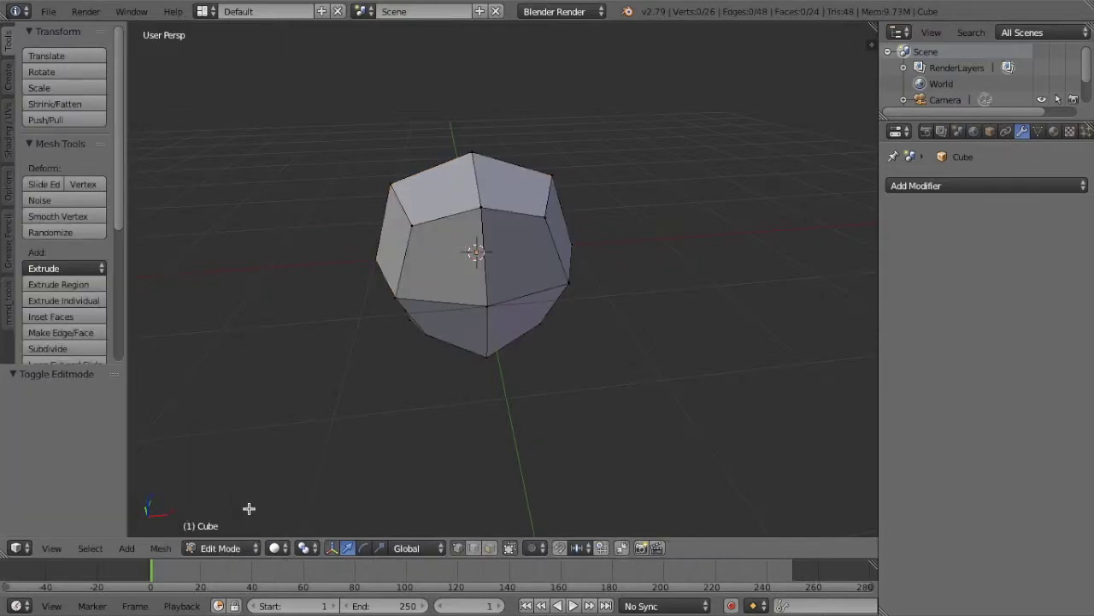
pyautogui.moveTo(658, 314); pyautogui.dragTo(656, 322, button='middle')
pyautogui.scroll(-3, 655, 313)
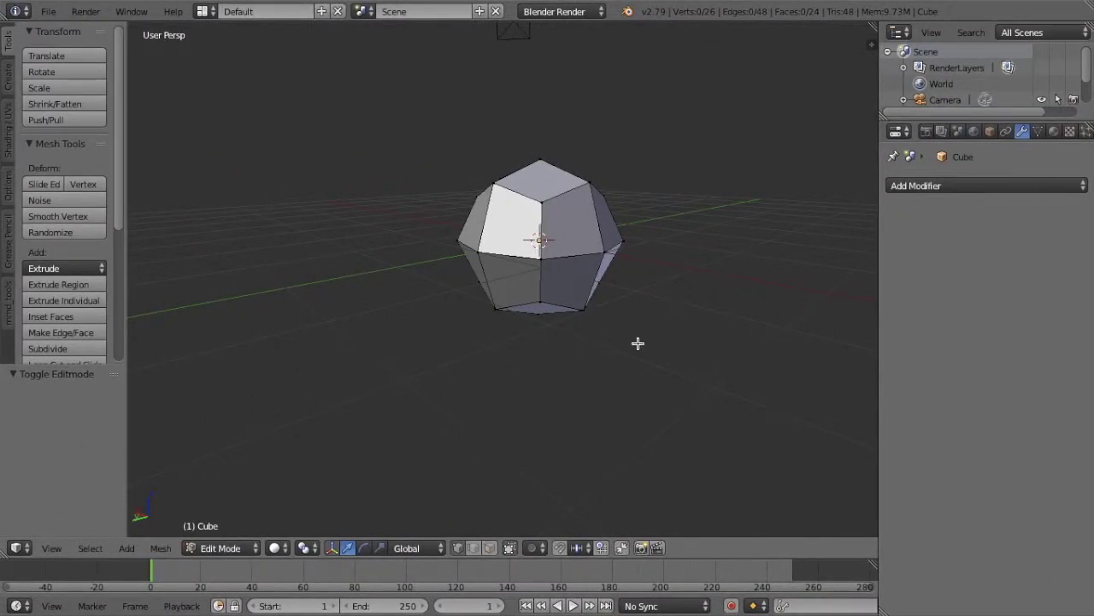
# Select the whole mesh and run Subdivide on it twice with one cut each
pyautogui.press('a')
pyautogui.press('space')
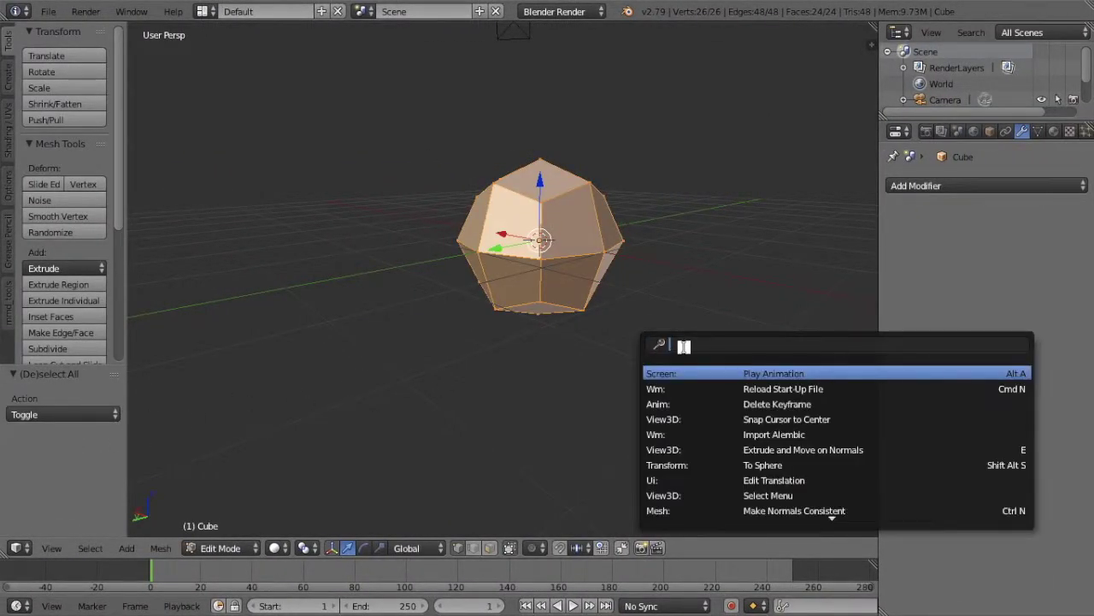
pyautogui.write('syb')
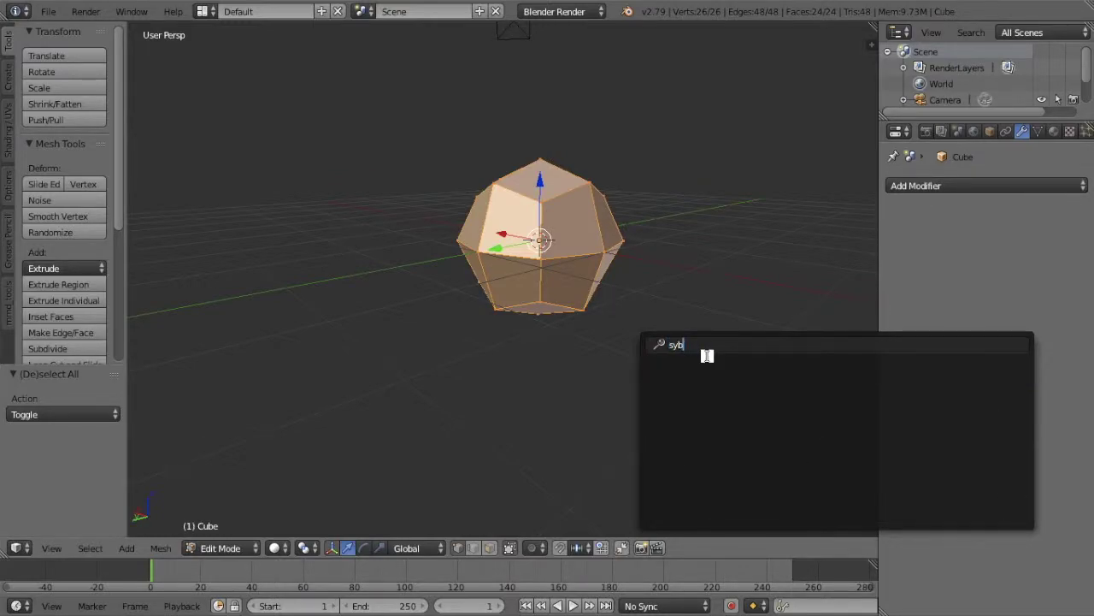
pyautogui.press('BackSpace')
pyautogui.press('BackSpace')
pyautogui.write('ub')
pyautogui.click(771, 423)
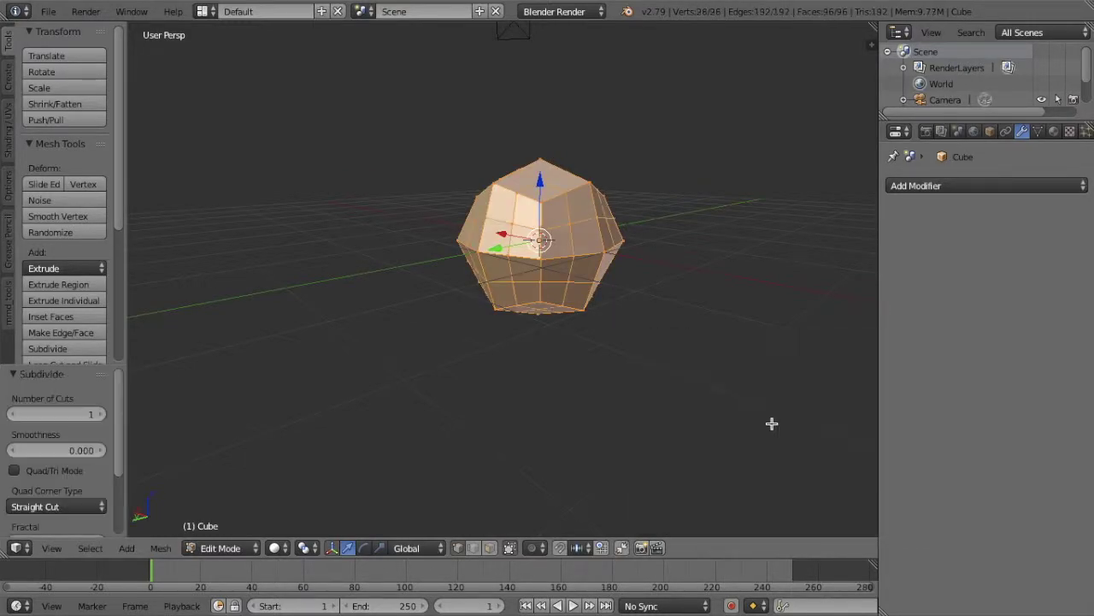
pyautogui.press('space')
pyautogui.click(774, 419)
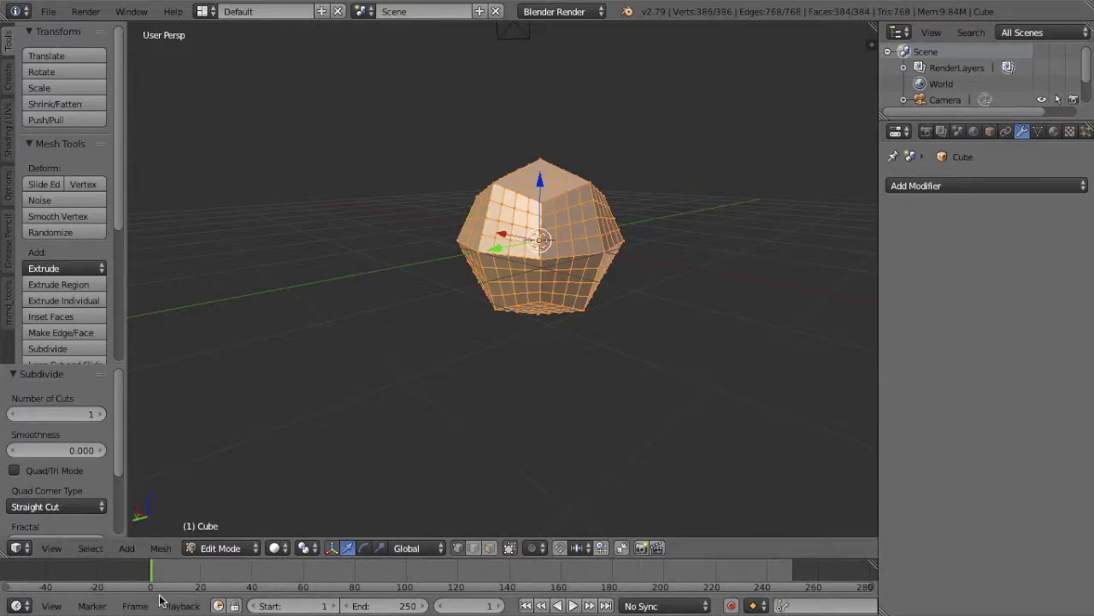
# Switch the mesh to Sculpt Mode and raise parts of its surface with two additive brush strokes
pyautogui.click(220, 548)
pyautogui.click(229, 530)
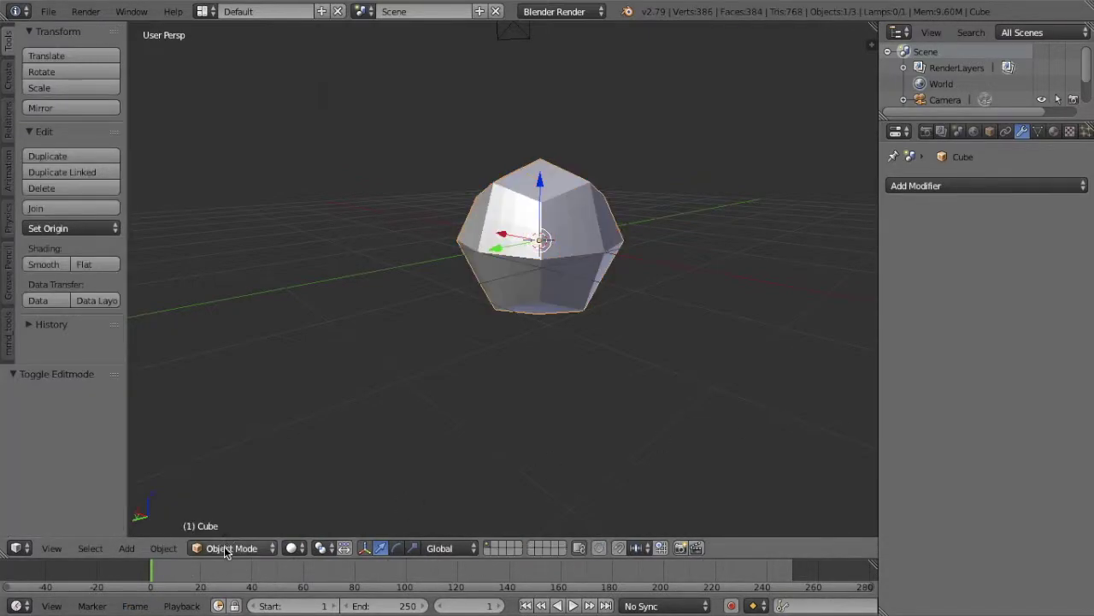
pyautogui.click(227, 549)
pyautogui.click(243, 491)
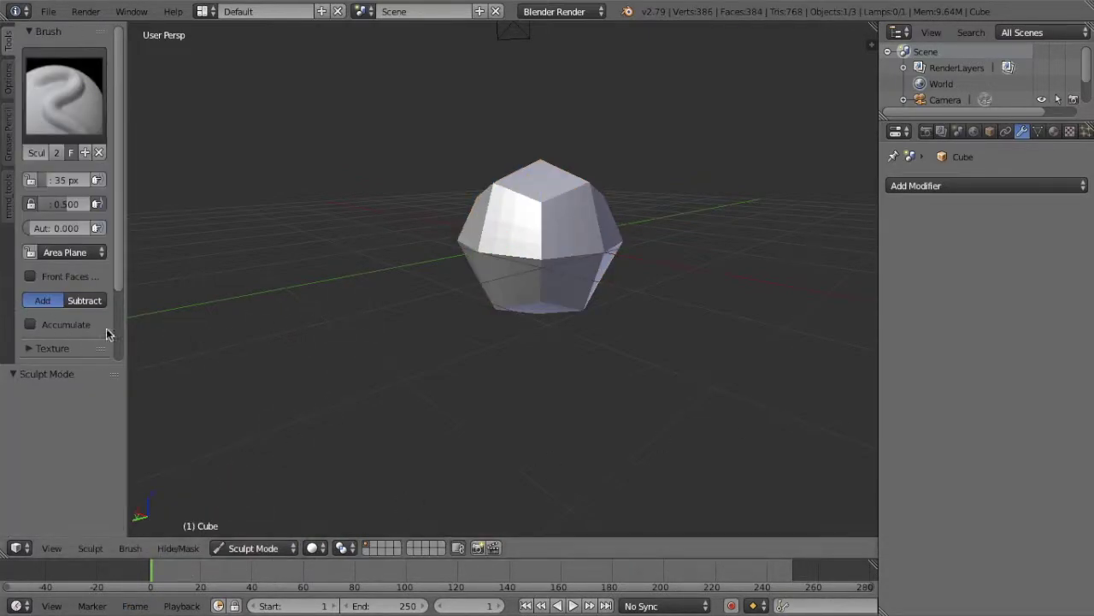
pyautogui.moveTo(547, 254)
pyautogui.mouseDown()
pyautogui.moveTo(590, 239)
pyautogui.moveTo(545, 211)
pyautogui.moveTo(584, 245)
pyautogui.moveTo(573, 254)
pyautogui.mouseUp()
pyautogui.moveTo(573, 254)
pyautogui.mouseDown(button='middle')
pyautogui.moveTo(562, 237)
pyautogui.moveTo(515, 251)
pyautogui.mouseUp(button='middle')
pyautogui.moveTo(515, 250)
pyautogui.mouseDown()
pyautogui.moveTo(521, 259)
pyautogui.moveTo(474, 253)
pyautogui.moveTo(466, 210)
pyautogui.moveTo(503, 183)
pyautogui.mouseUp()
pyautogui.moveTo(464, 232); pyautogui.dragTo(461, 234, button='middle')
# Expand the Symmetry/Lock settings and sculpt one stroke on the mesh without any mirroring
pyautogui.scroll(-3, 78, 303)
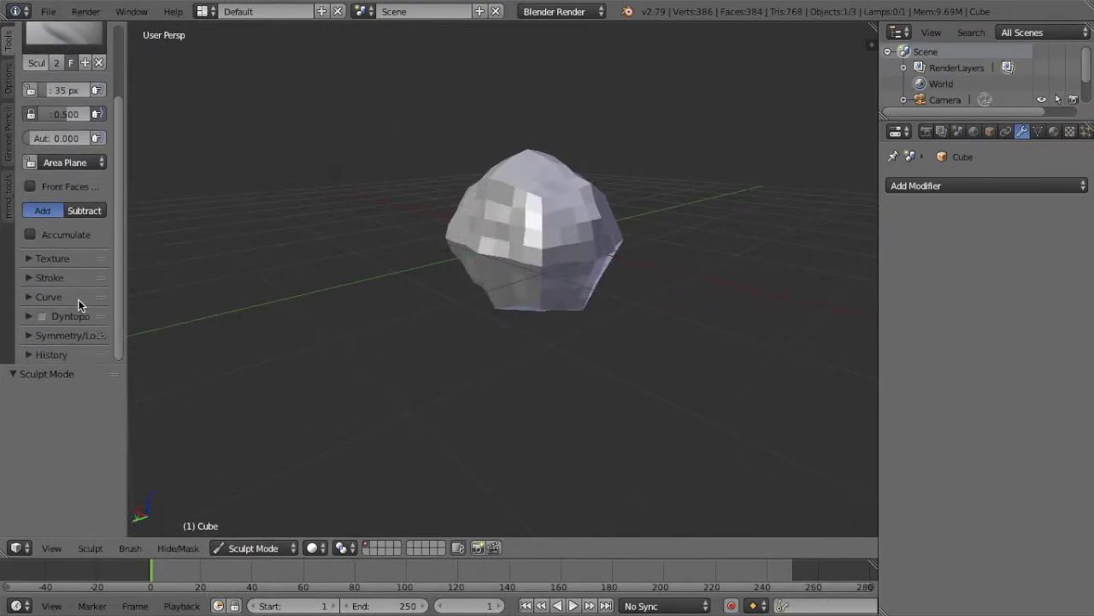
pyautogui.click(35, 338)
pyautogui.scroll(-5, 35, 340)
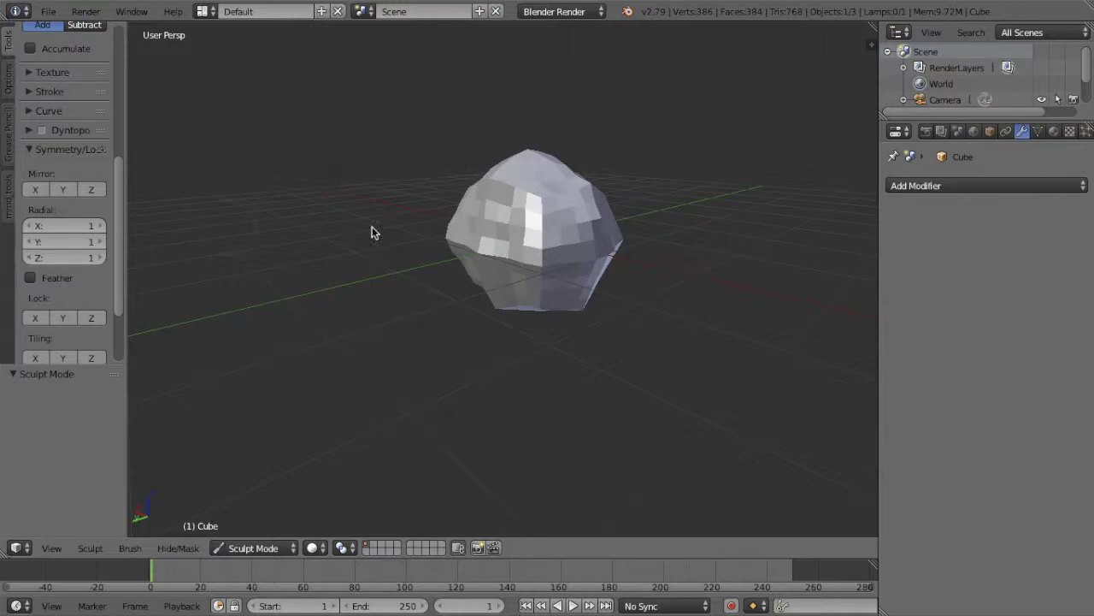
pyautogui.moveTo(545, 266)
pyautogui.mouseDown()
pyautogui.moveTo(554, 212)
pyautogui.moveTo(525, 254)
pyautogui.moveTo(543, 246)
pyautogui.mouseUp()
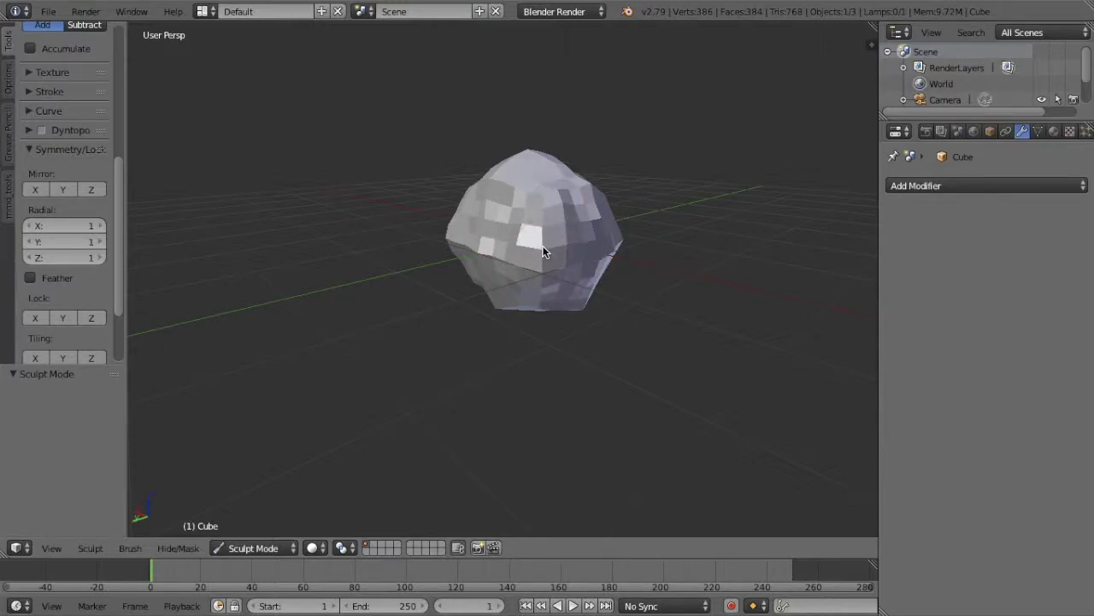
# Enable X mirroring for sculpting and raise bumps on the mesh with symmetrical brush strokes
pyautogui.click(36, 189)
pyautogui.moveTo(467, 256); pyautogui.dragTo(484, 239, button='middle')
pyautogui.moveTo(484, 239)
pyautogui.mouseDown()
pyautogui.moveTo(496, 268)
pyautogui.moveTo(482, 288)
pyautogui.moveTo(402, 310)
pyautogui.mouseUp()
pyautogui.moveTo(402, 311); pyautogui.dragTo(553, 235, button='middle')
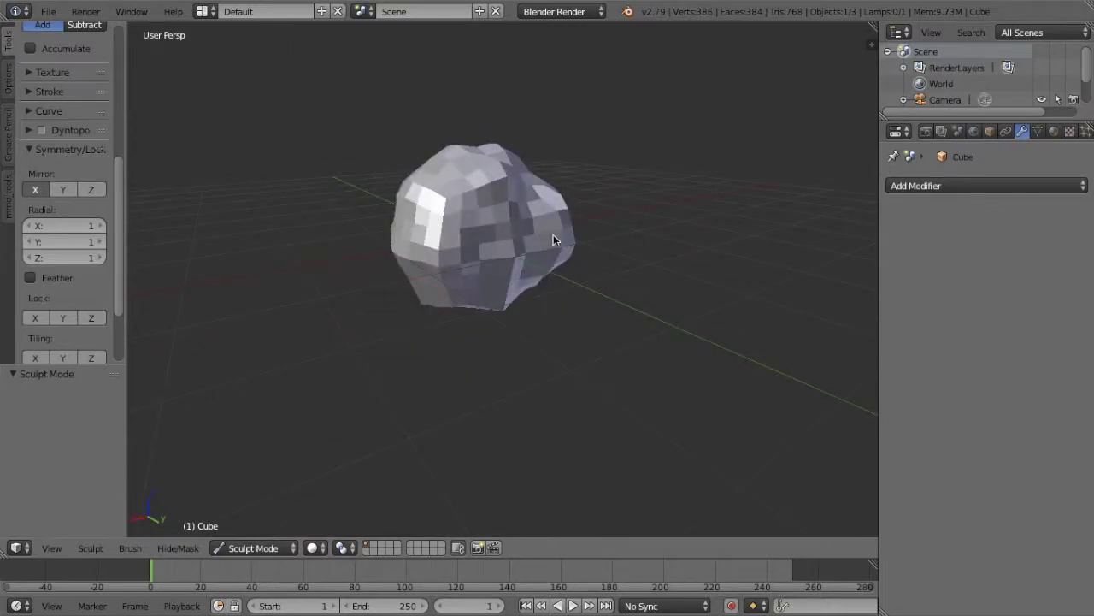
pyautogui.moveTo(554, 232)
pyautogui.mouseDown()
pyautogui.moveTo(542, 239)
pyautogui.moveTo(539, 225)
pyautogui.moveTo(551, 221)
pyautogui.mouseUp()
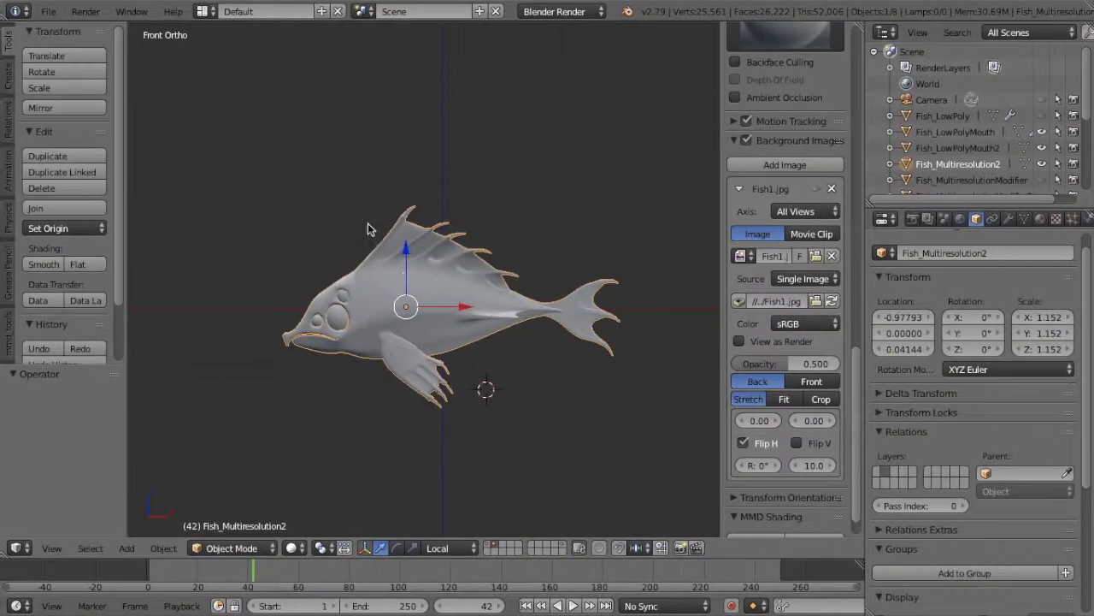
# Show the layer with the low-poly fish and examine its body, fins and eye sockets from several angles
pyautogui.click(296, 548)
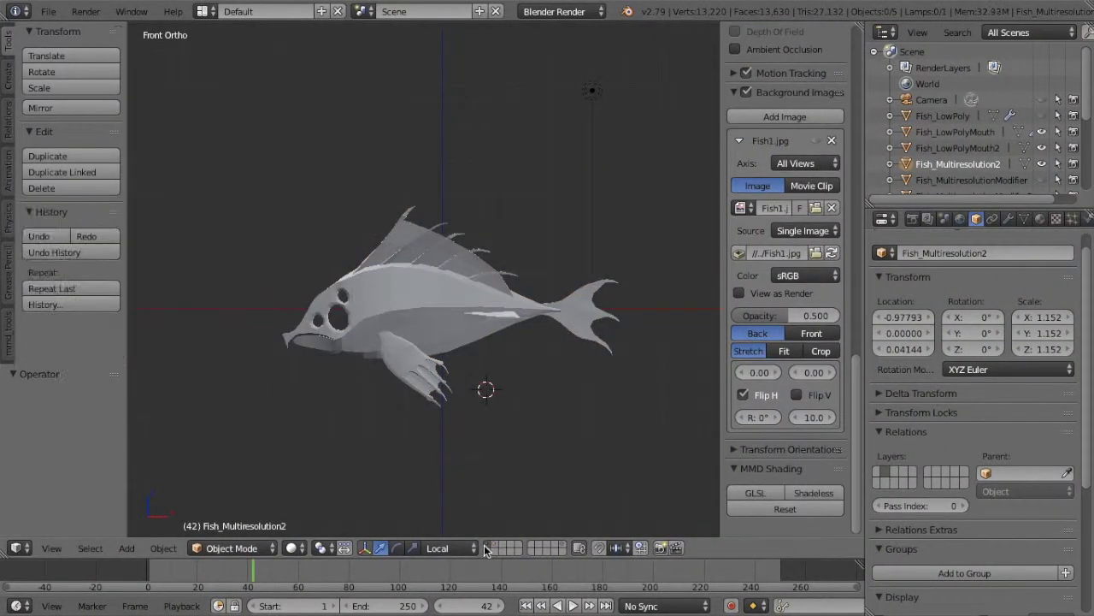
pyautogui.hscroll(-10, 544, 299)
pyautogui.keyDown('ctrl'); pyautogui.scroll(5, 544, 298); pyautogui.keyUp('ctrl')
pyautogui.hscroll(10, 544, 298)
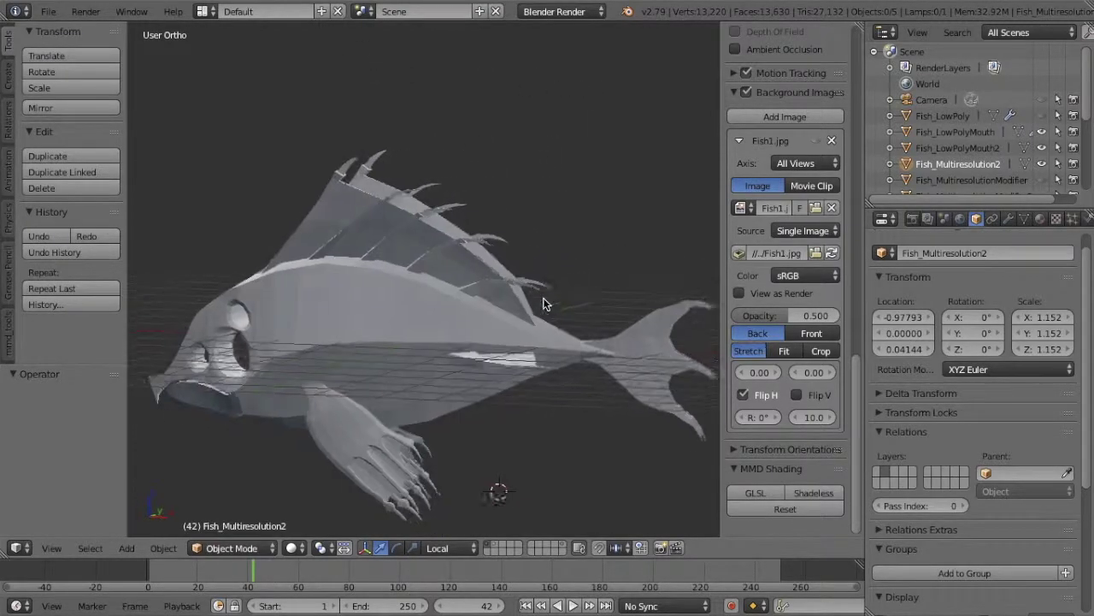
pyautogui.scroll(8, 544, 298)
pyautogui.hscroll(-15, 545, 304)
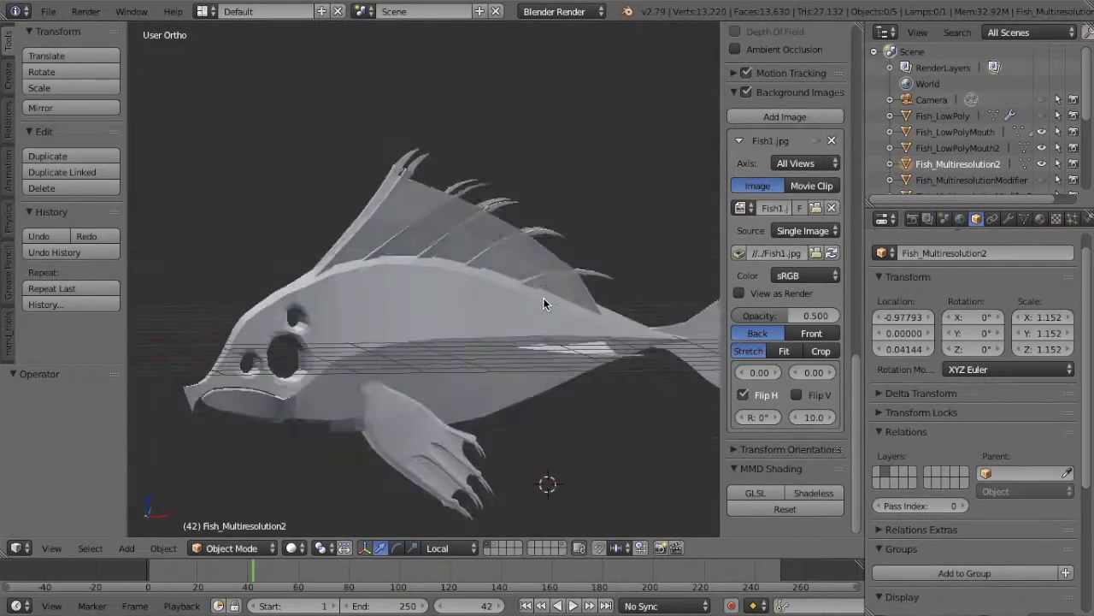
pyautogui.hscroll(12, 544, 299)
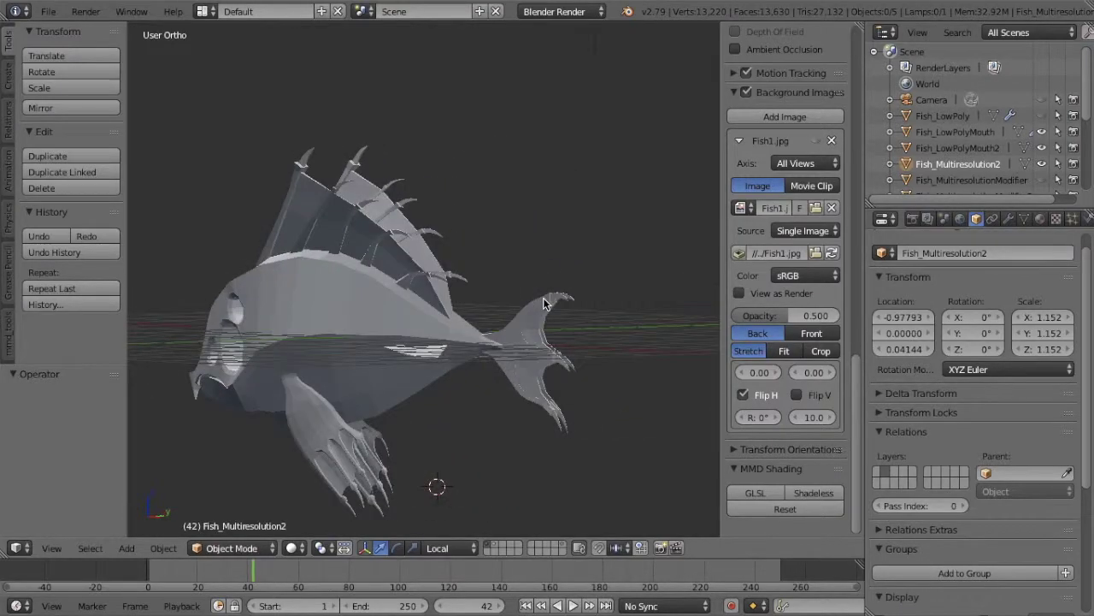
pyautogui.hscroll(-6, 543, 299)
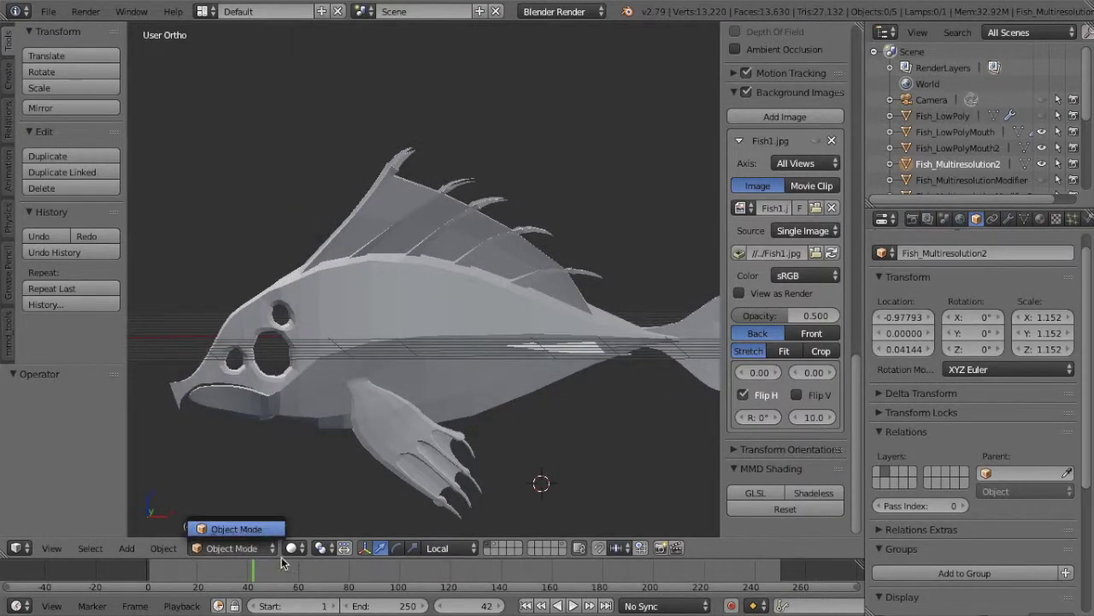
# Look through the fish objects in the scene and make Fish_LowPolyMouth the selected object
pyautogui.scroll(-2, 962, 145)
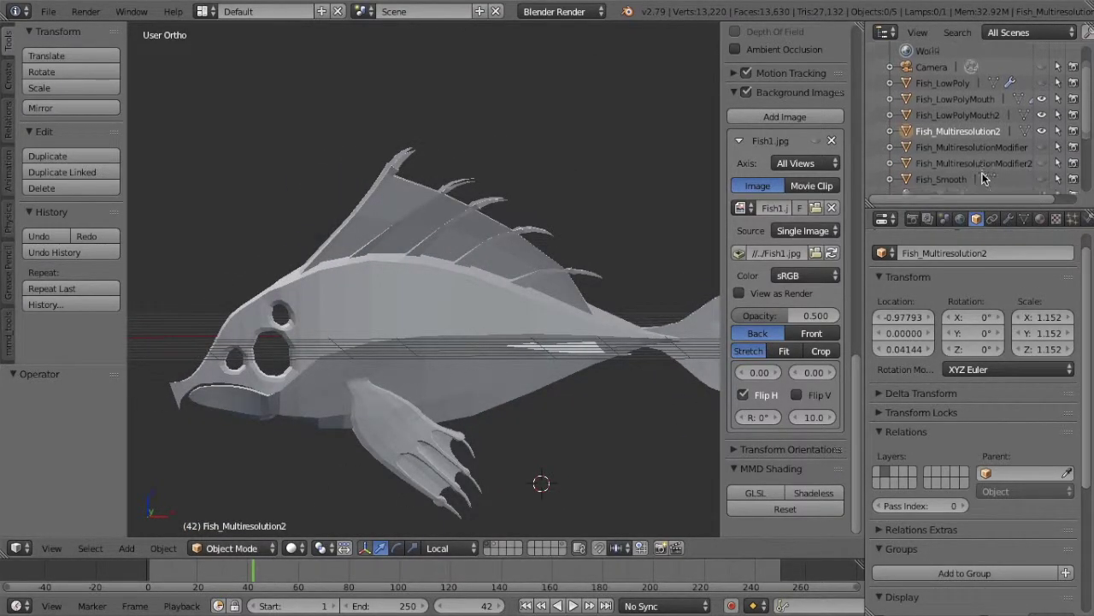
pyautogui.click(949, 83)
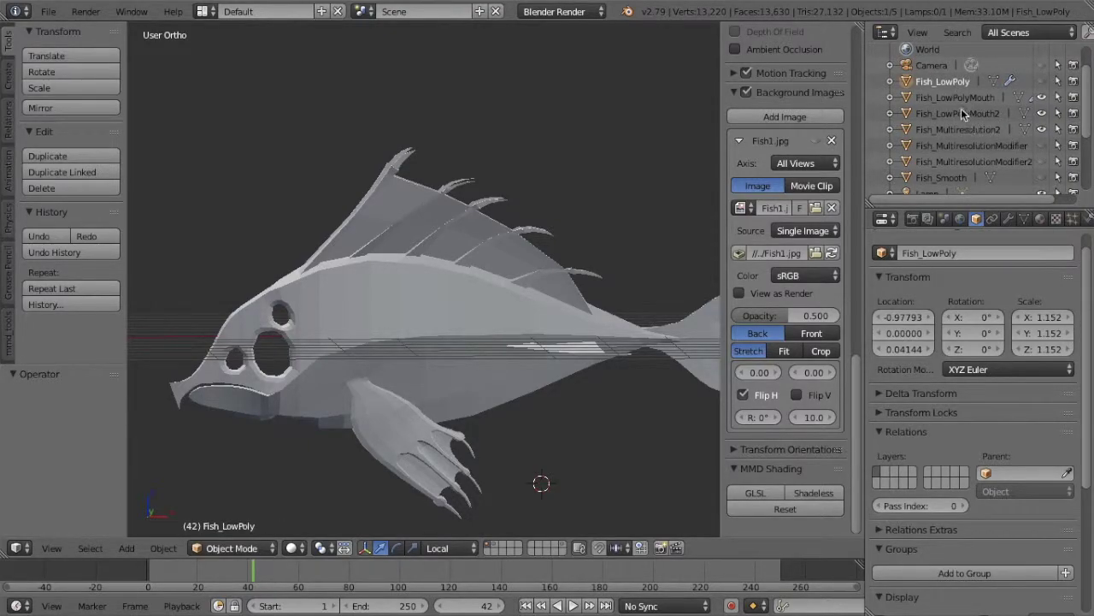
pyautogui.click(963, 97)
pyautogui.click(975, 130)
pyautogui.scroll(-5, 976, 130)
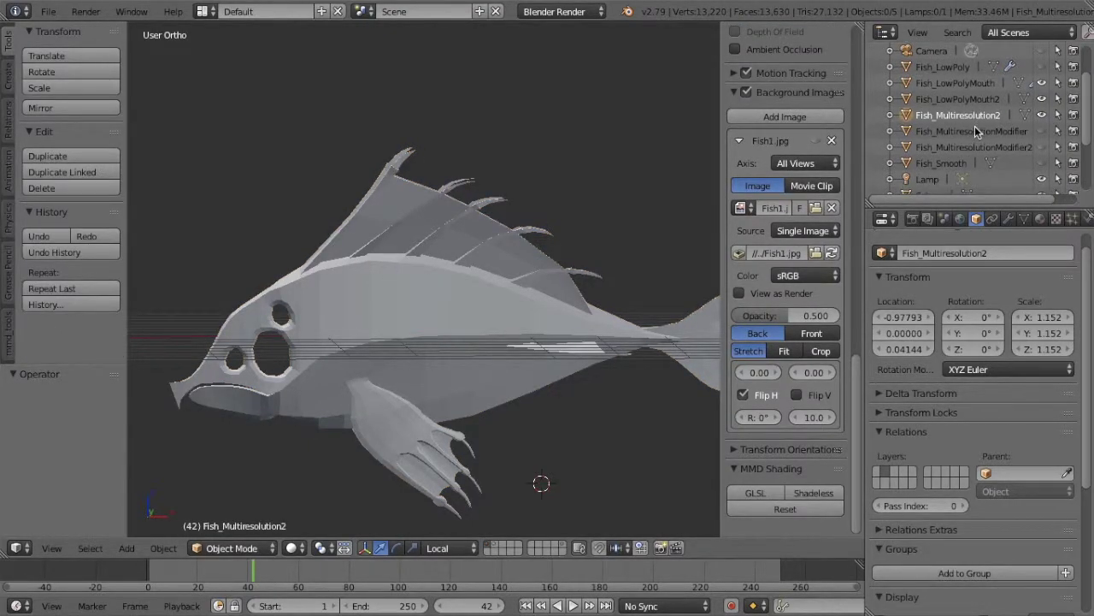
pyautogui.scroll(6, 975, 130)
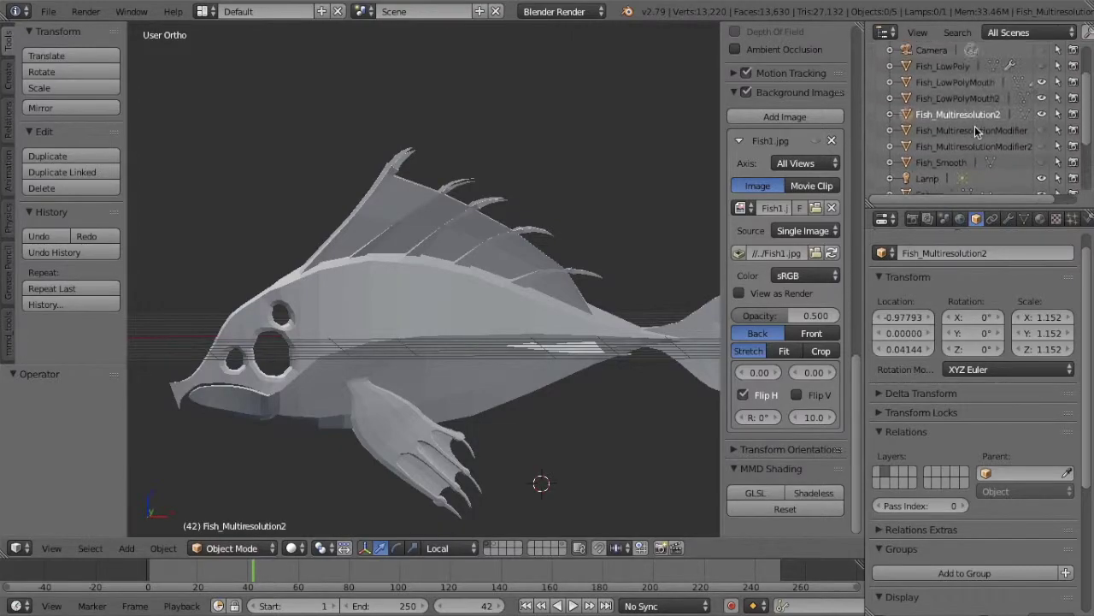
pyautogui.click(981, 106)
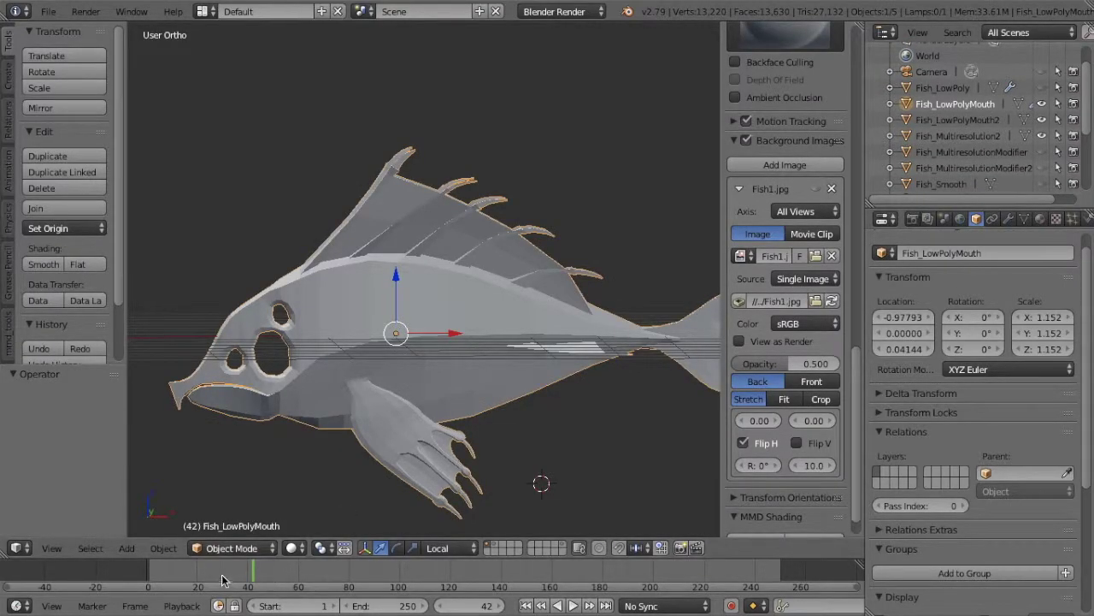
# Inspect the low-poly fish's mesh structure and its mirrored half in Edit Mode, and return to Object Mode
pyautogui.click(232, 547)
pyautogui.click(241, 510)
pyautogui.moveTo(544, 432); pyautogui.dragTo(509, 377, button='middle')
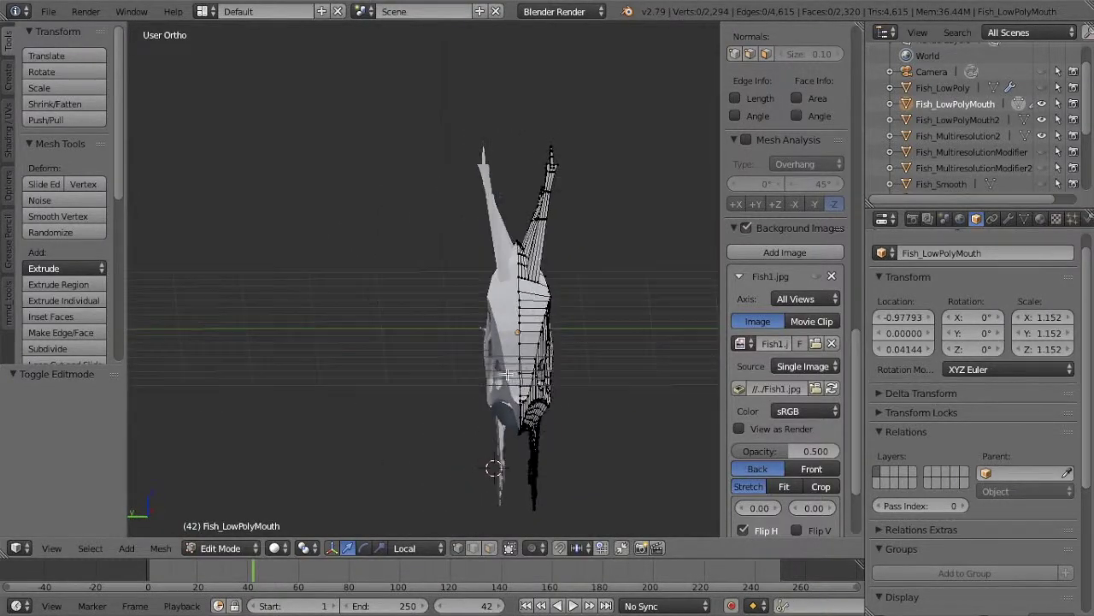
pyautogui.moveTo(464, 488); pyautogui.dragTo(464, 492, button='middle')
pyautogui.click(248, 547)
pyautogui.click(241, 531)
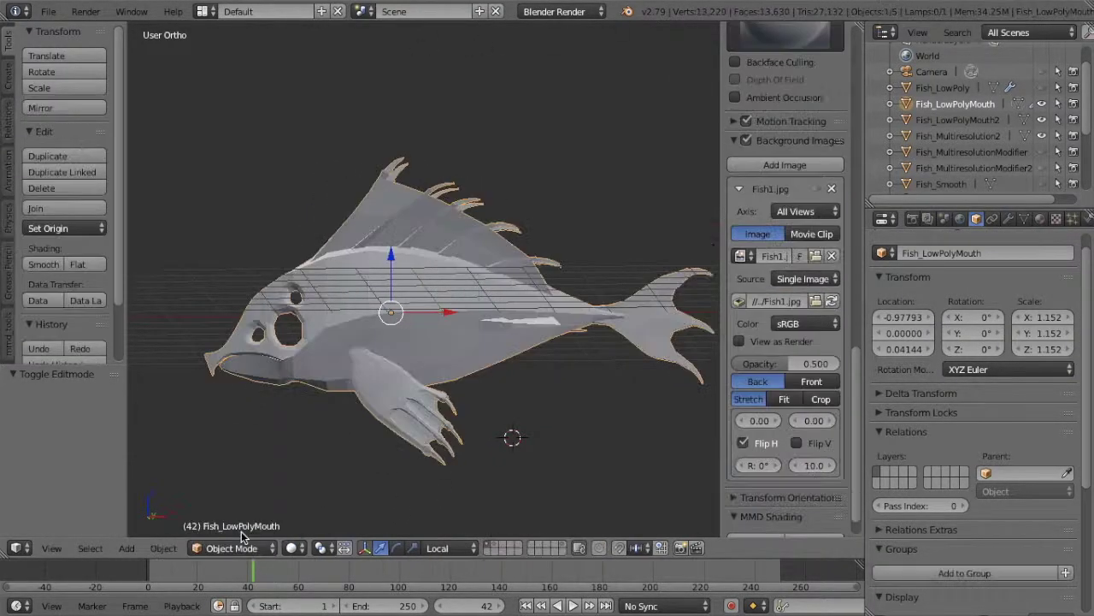
# Examine the low-poly fish in front view and from above to check its side profile and body shape
pyautogui.moveTo(401, 427); pyautogui.dragTo(401, 416, button='middle')
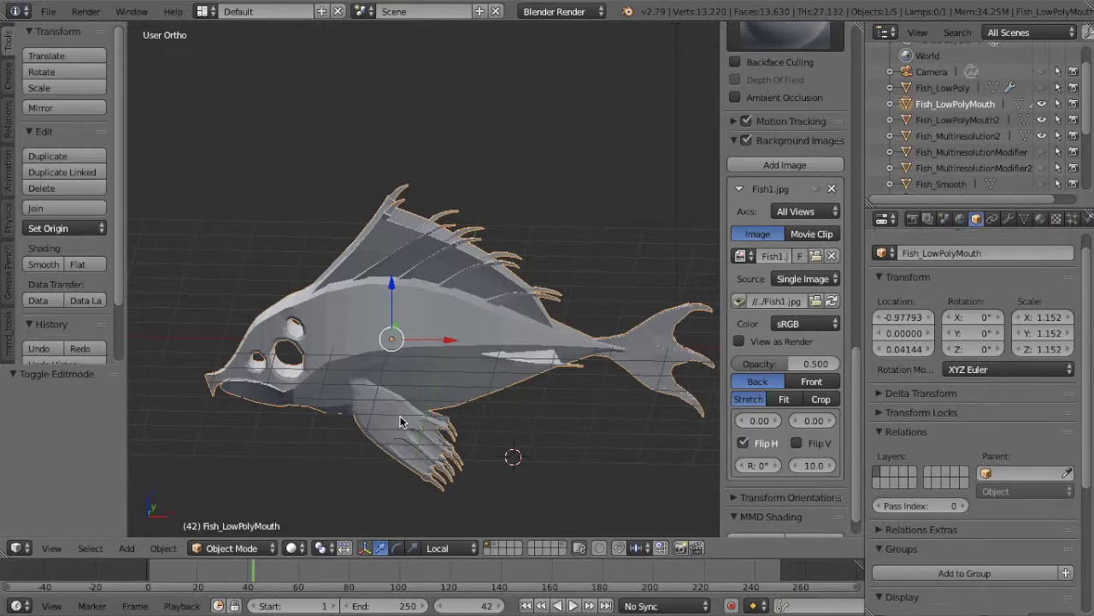
pyautogui.press('KP_1')
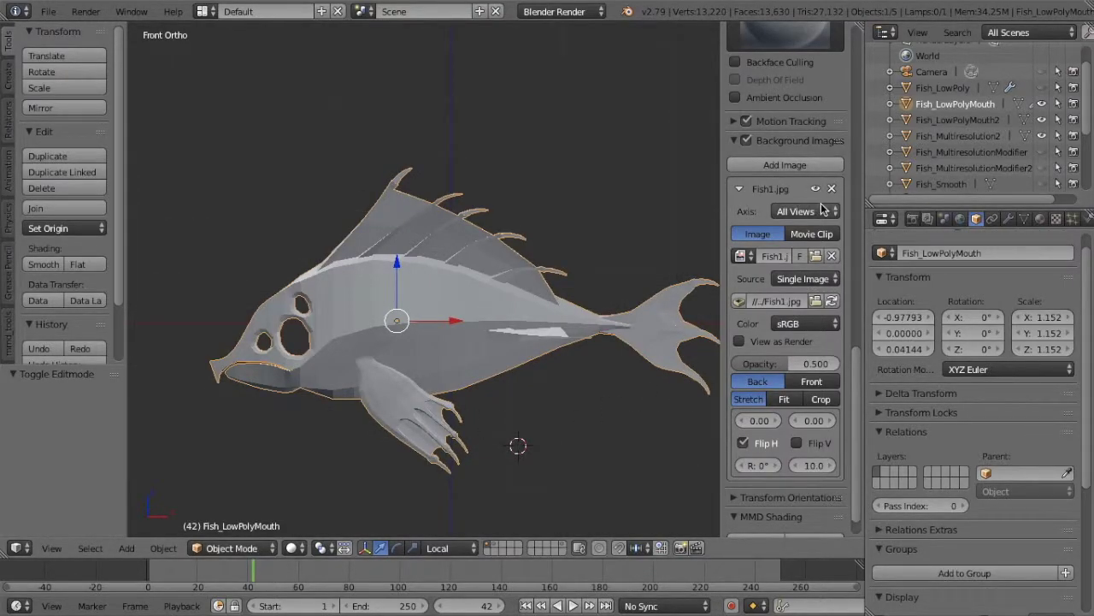
pyautogui.press('ctrl+KP_1')
pyautogui.press('KP_1')
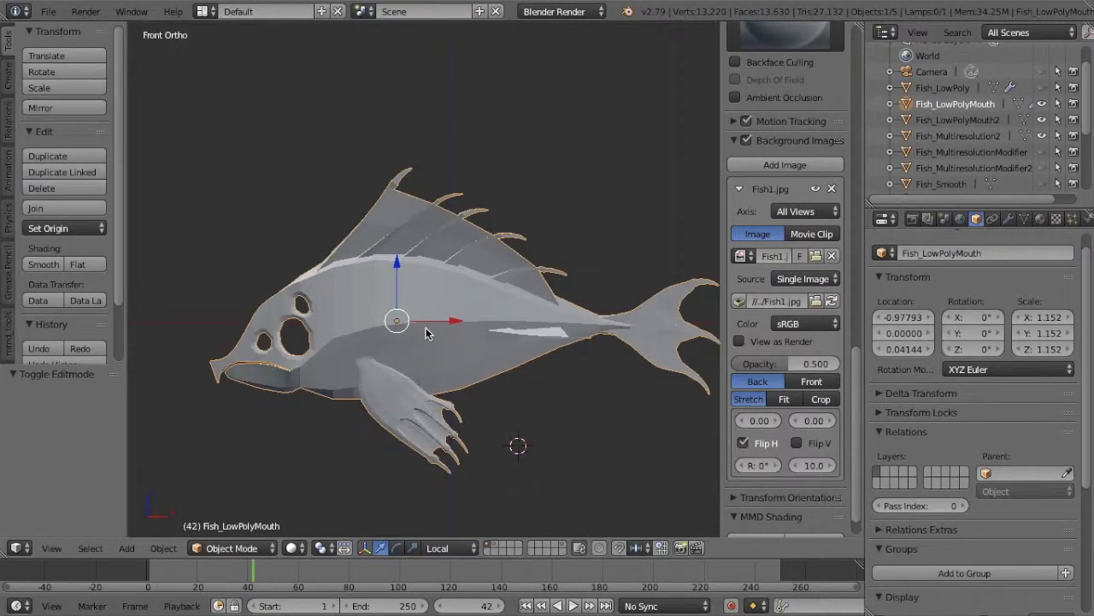
pyautogui.press('KP_8')
pyautogui.press('KP_8')
pyautogui.press('KP_8')
pyautogui.press('KP_8')
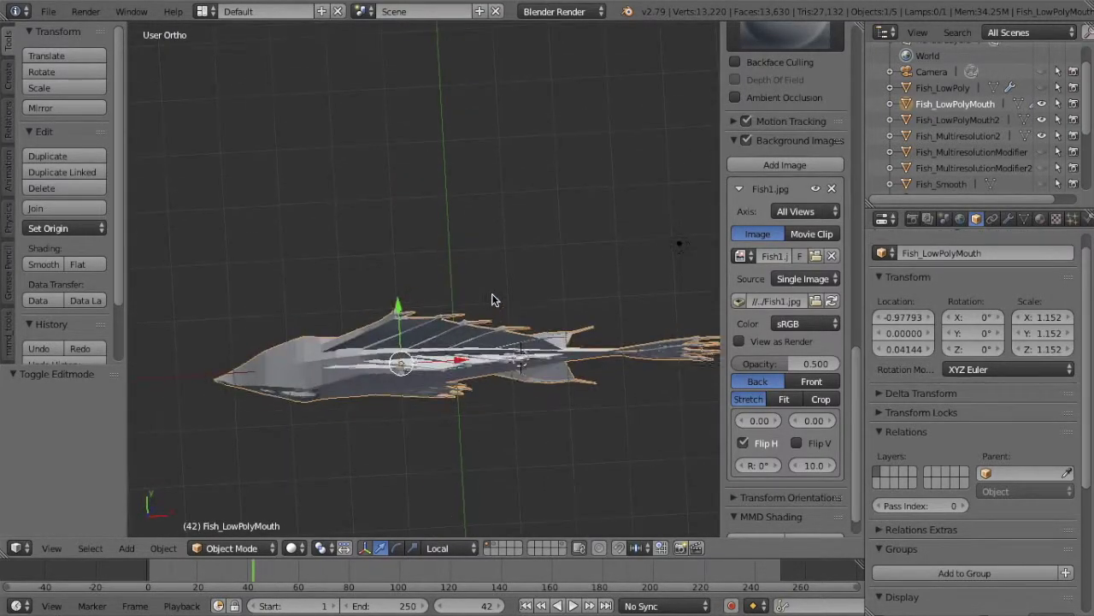
pyautogui.press('KP_2')
pyautogui.press('KP_2')
pyautogui.press('KP_2')
pyautogui.press('KP_2')
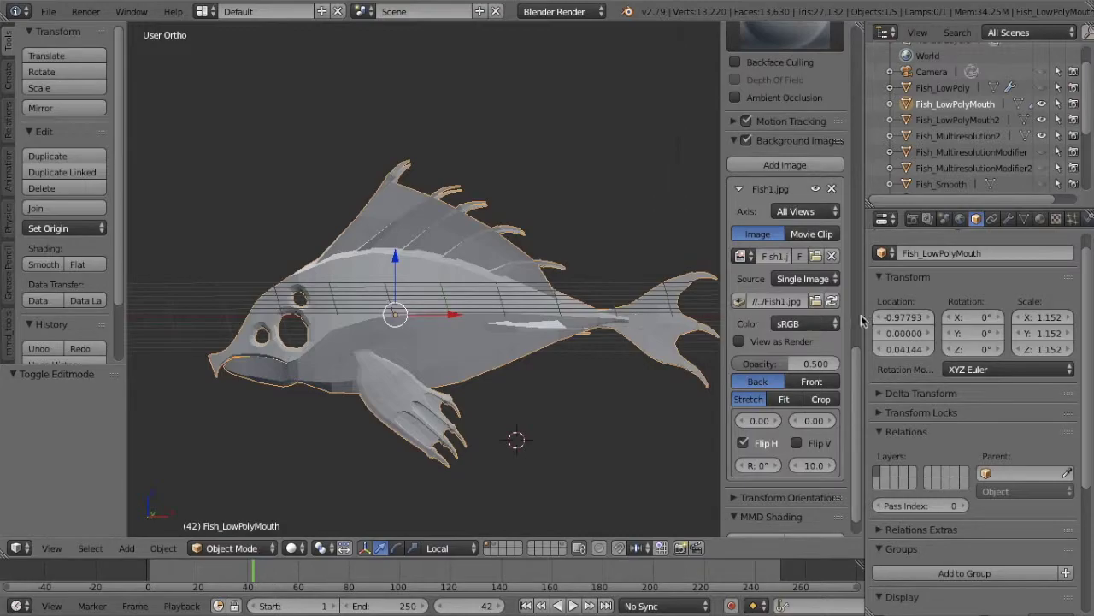
pyautogui.press('KP_1')
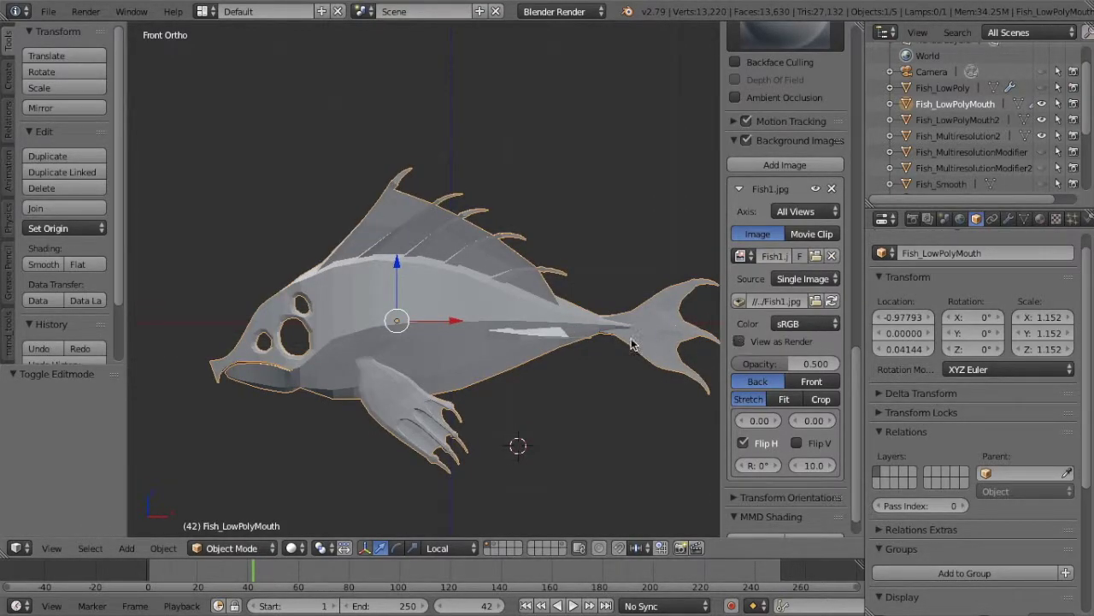
pyautogui.moveTo(563, 349); pyautogui.dragTo(560, 348, button='middle')
pyautogui.press('KP_1')
# Switch to the Keynote presentation, show the Week 4 slide about the Multiresolution Modifier and Sculpting, and return to Blender
pyautogui.click(741, 442)
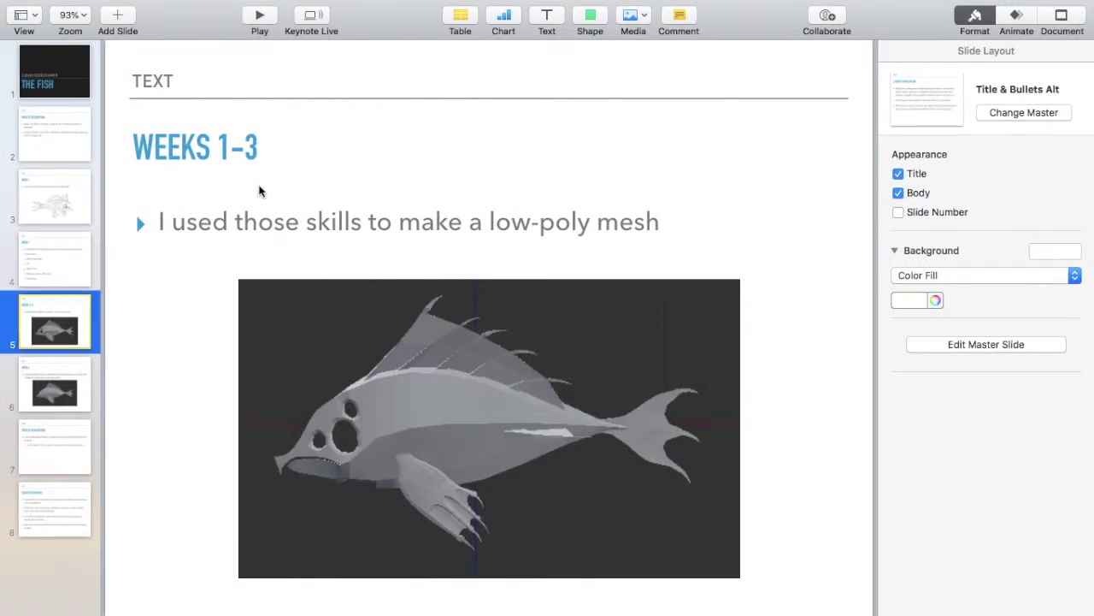
pyautogui.click(53, 404)
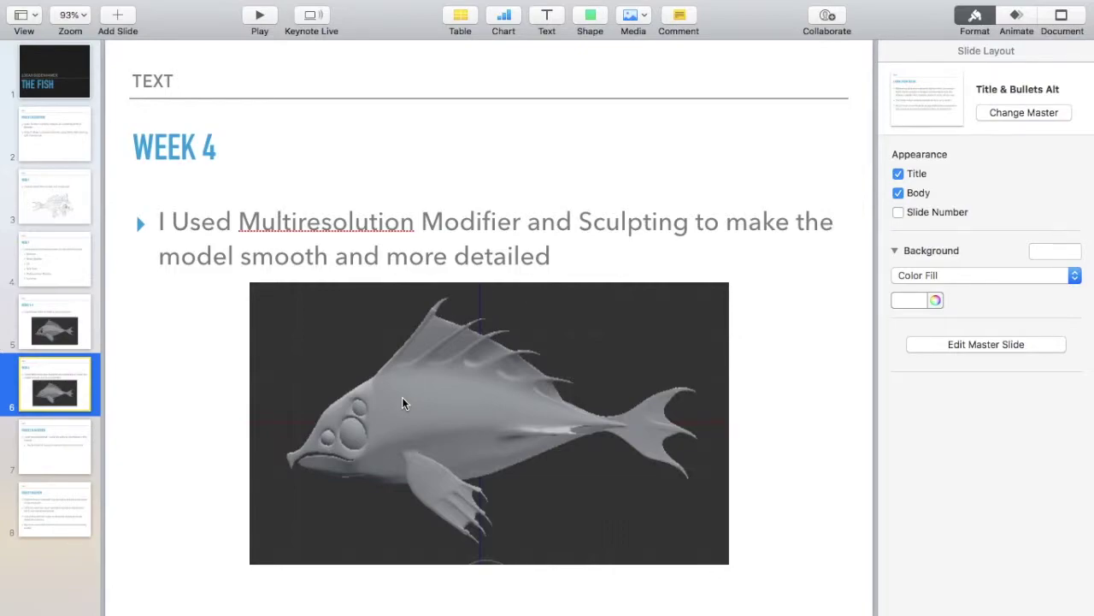
pyautogui.hotkey('ctrl', 'Left')
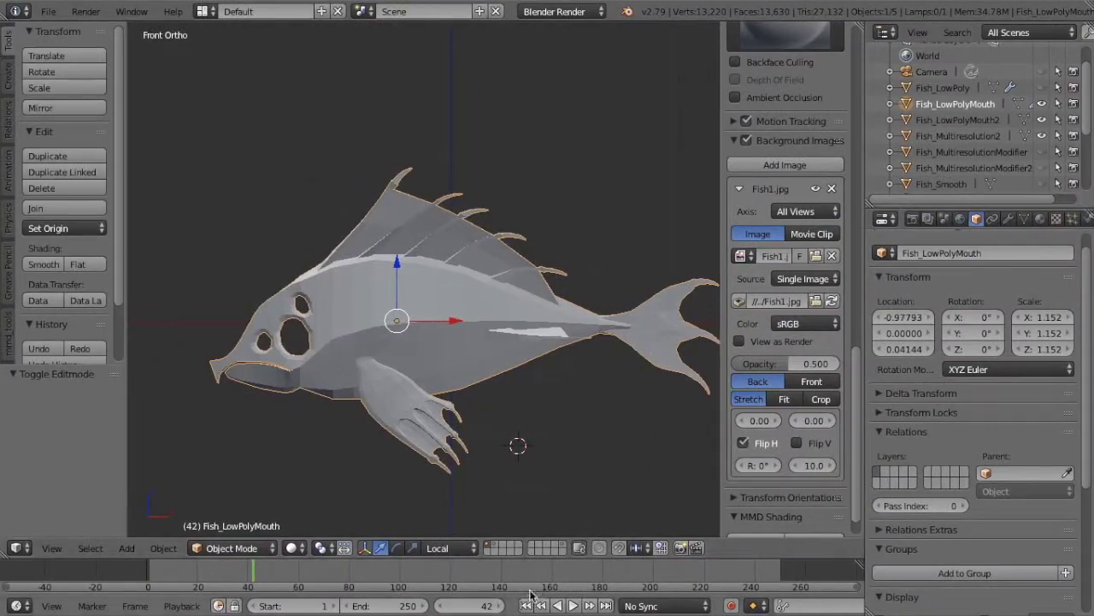
# Show the layer with the smooth sculpted fish and examine its head, fins and tail from several angles
pyautogui.click(279, 547)
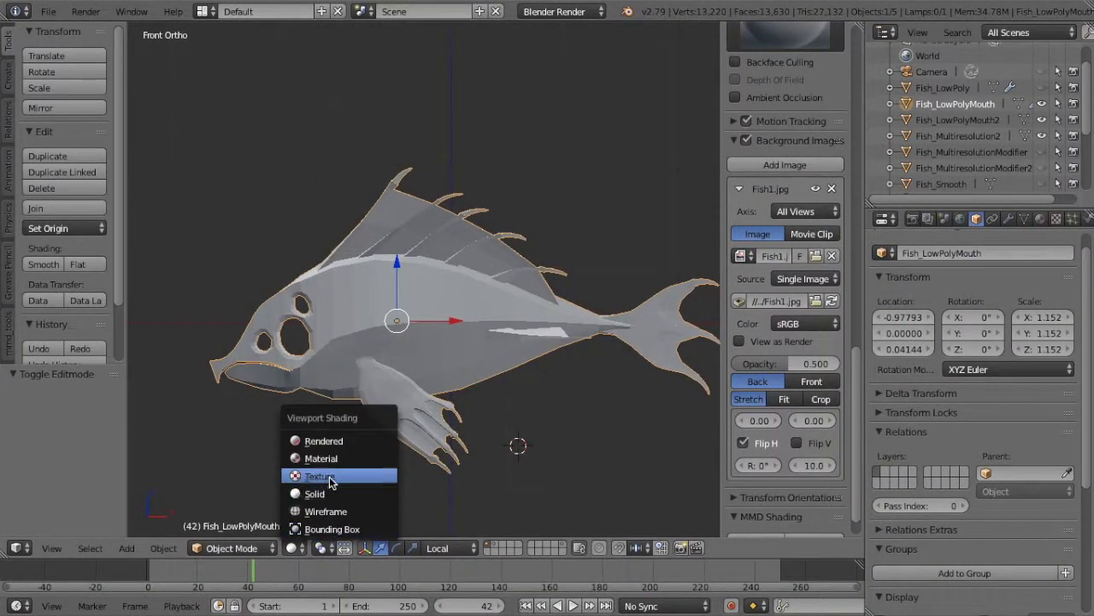
pyautogui.click(493, 547)
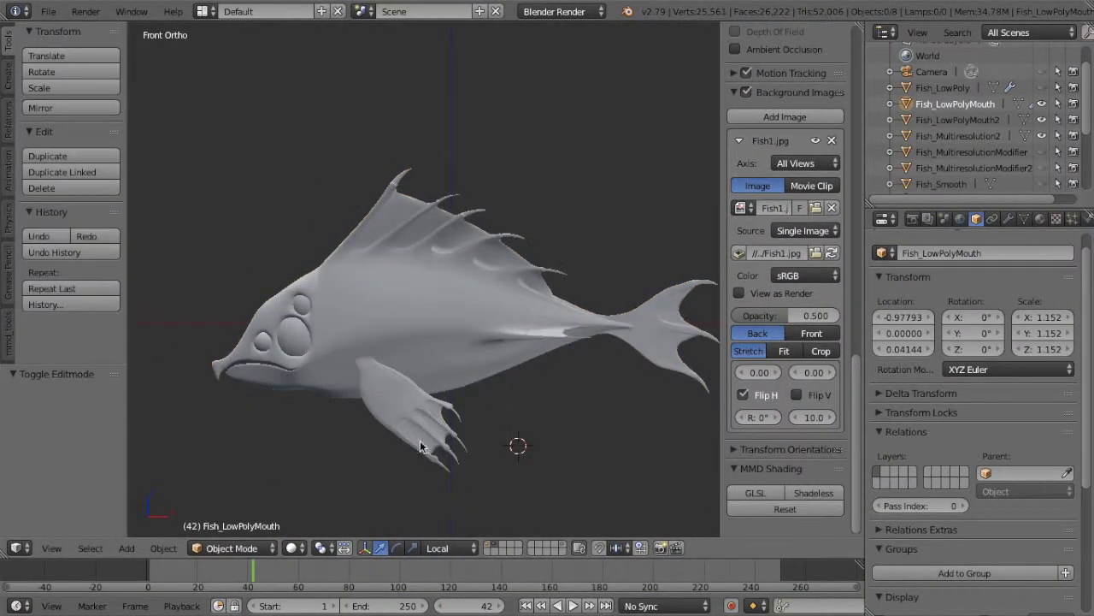
pyautogui.hscroll(-10, 420, 441)
pyautogui.hscroll(5, 419, 441)
pyautogui.hscroll(20, 419, 441)
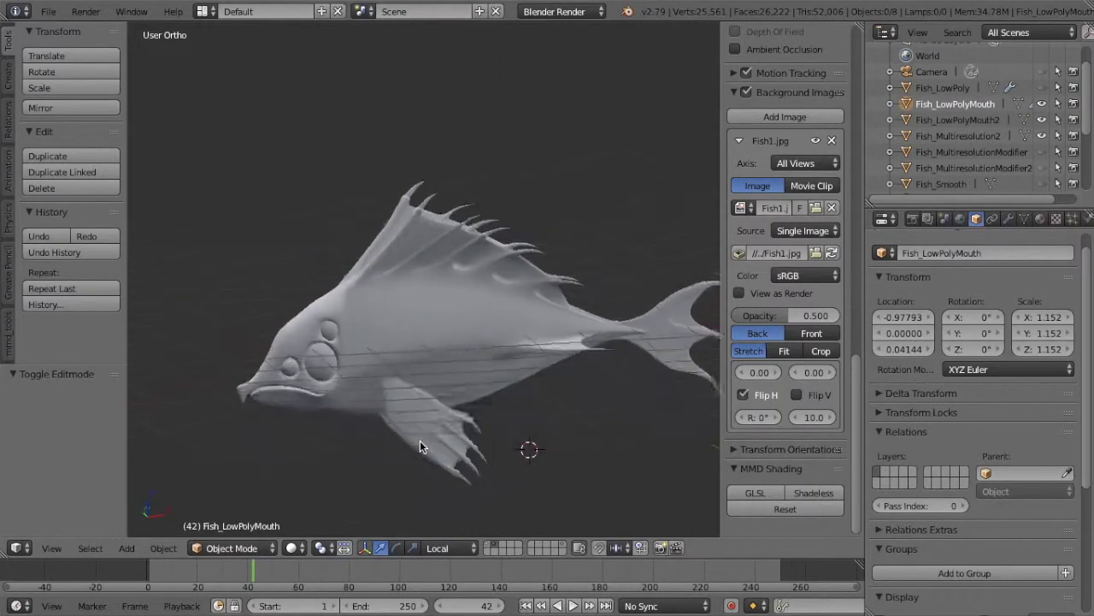
pyautogui.hscroll(-10, 420, 445)
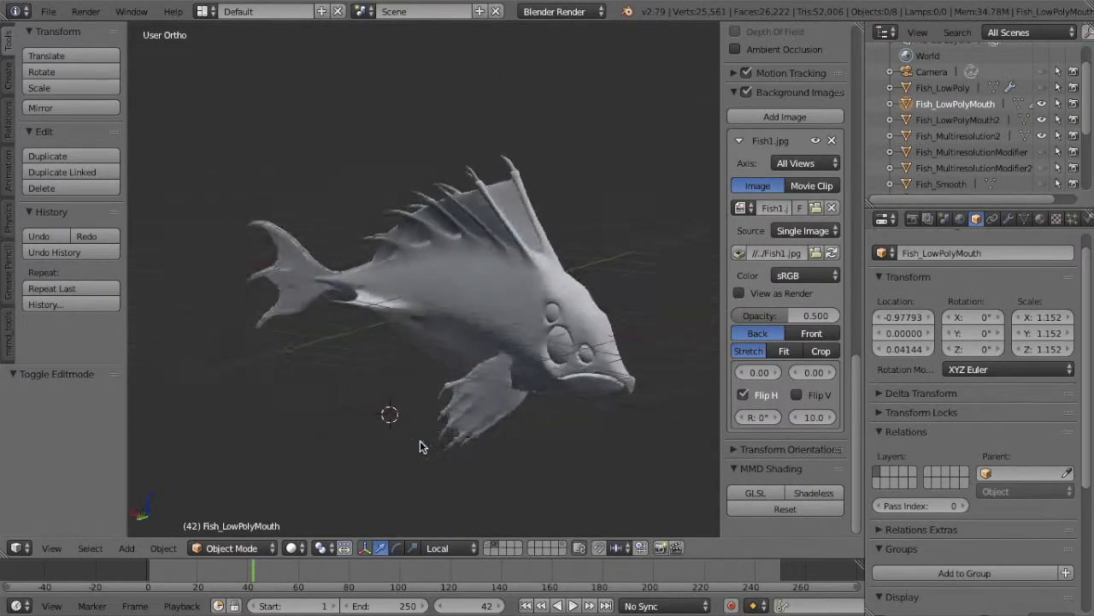
pyautogui.hscroll(-10, 420, 446)
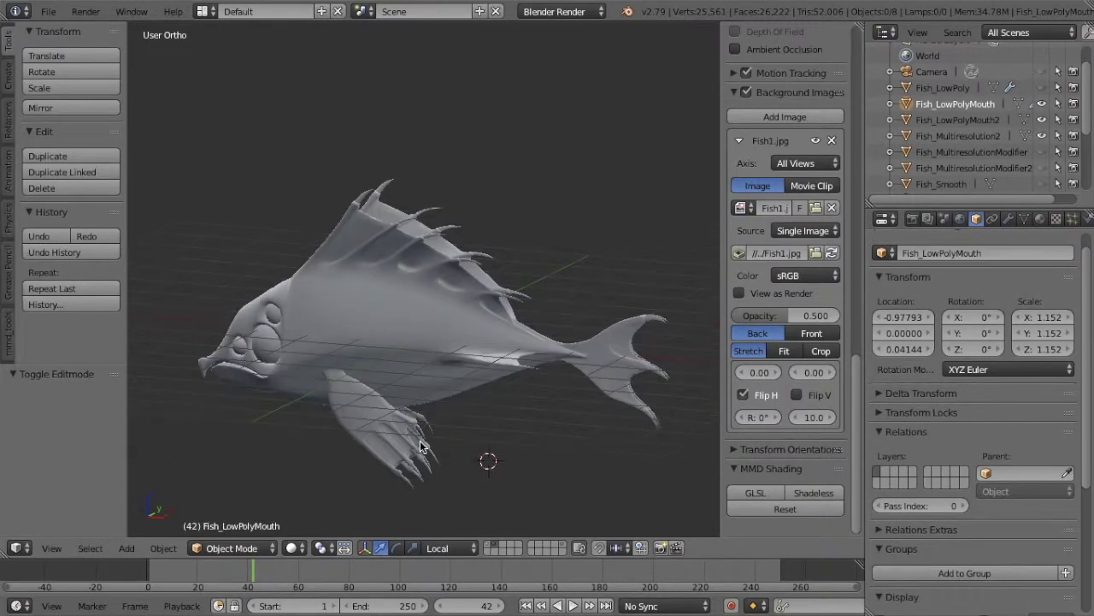
pyautogui.hscroll(-8, 419, 445)
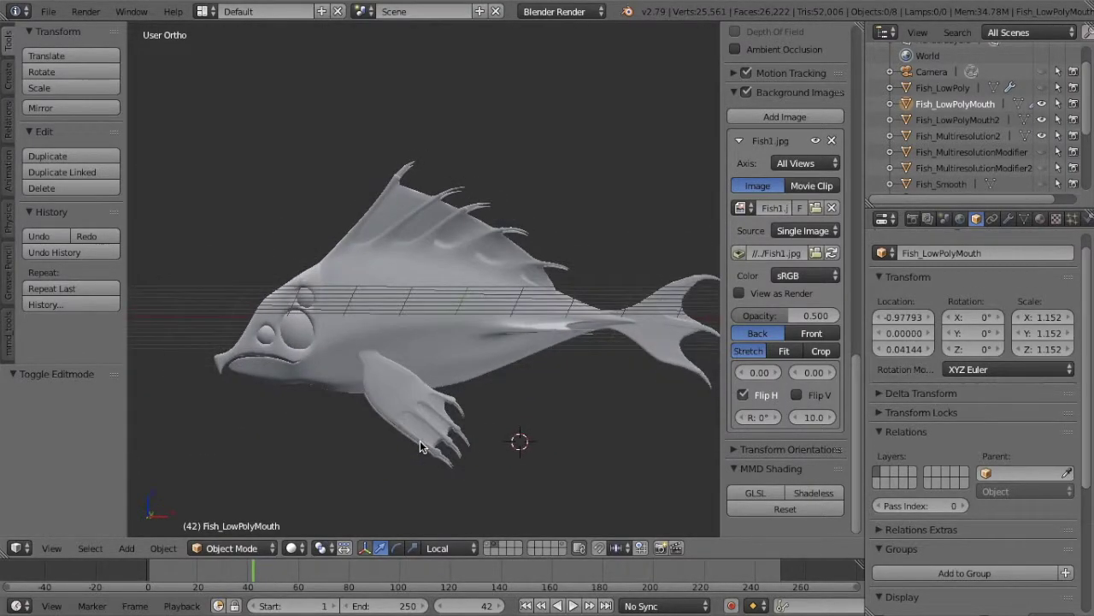
pyautogui.hscroll(-10, 420, 446)
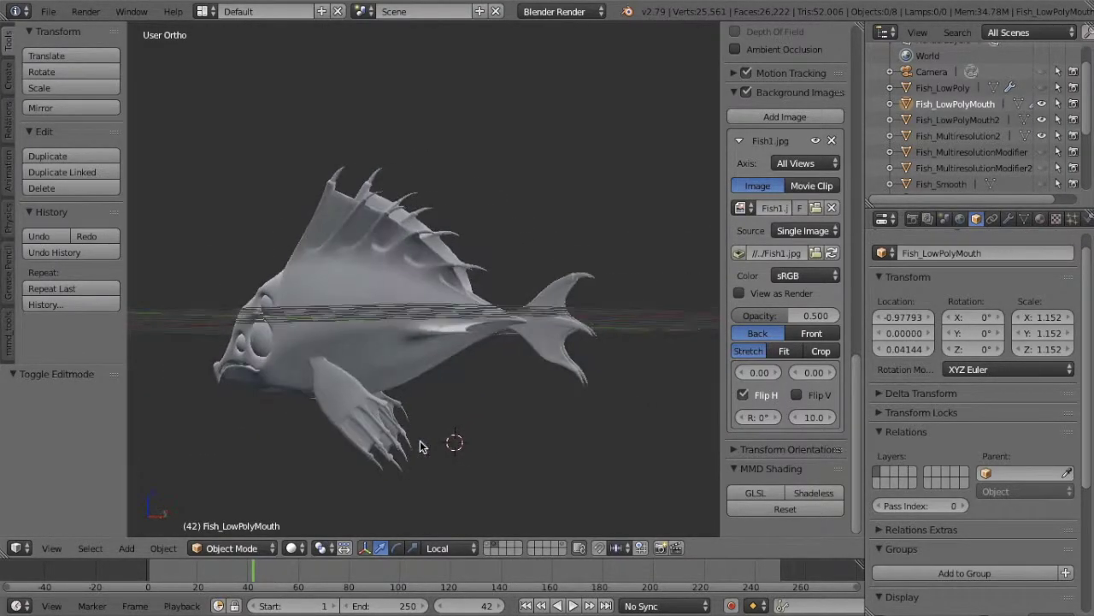
pyautogui.hscroll(-10, 420, 446)
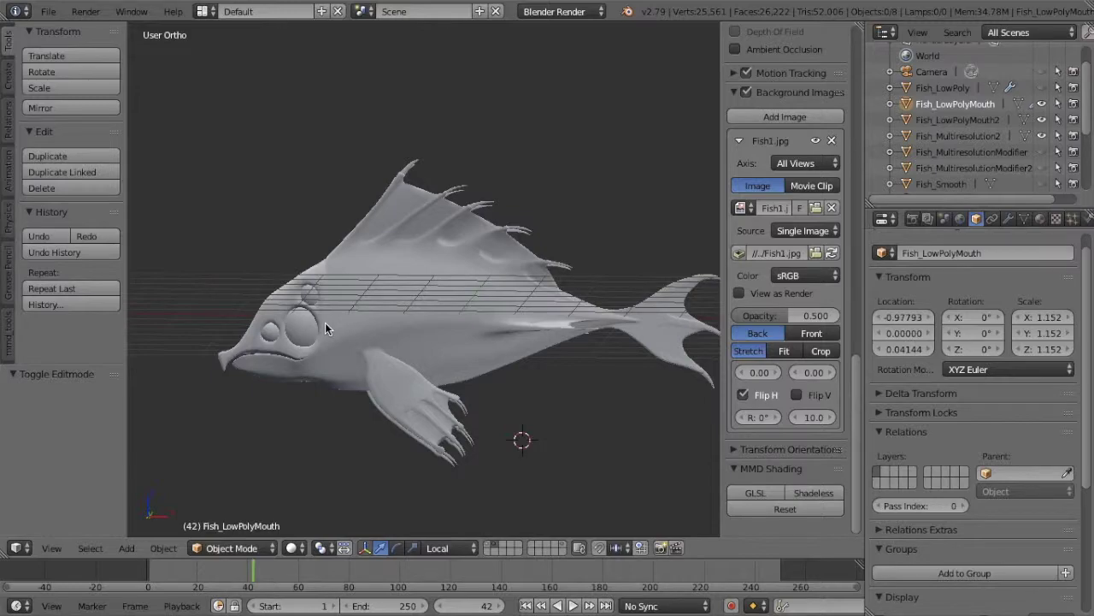
# Select the sculpted fish body and apply Shade Flat to it
pyautogui.rightClick(395, 319)
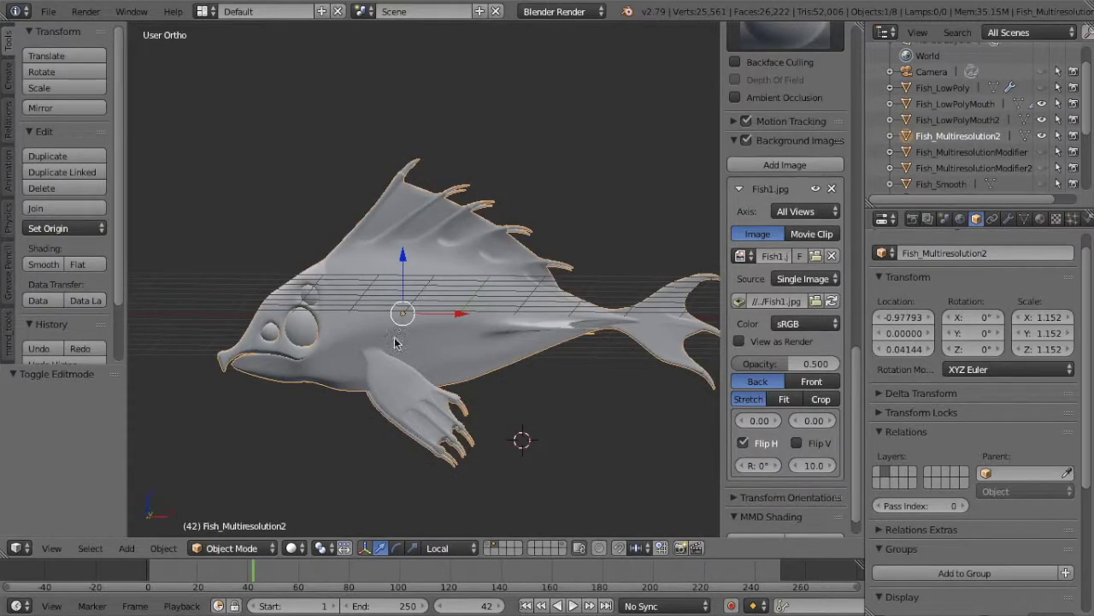
pyautogui.press('space')
pyautogui.write('s')
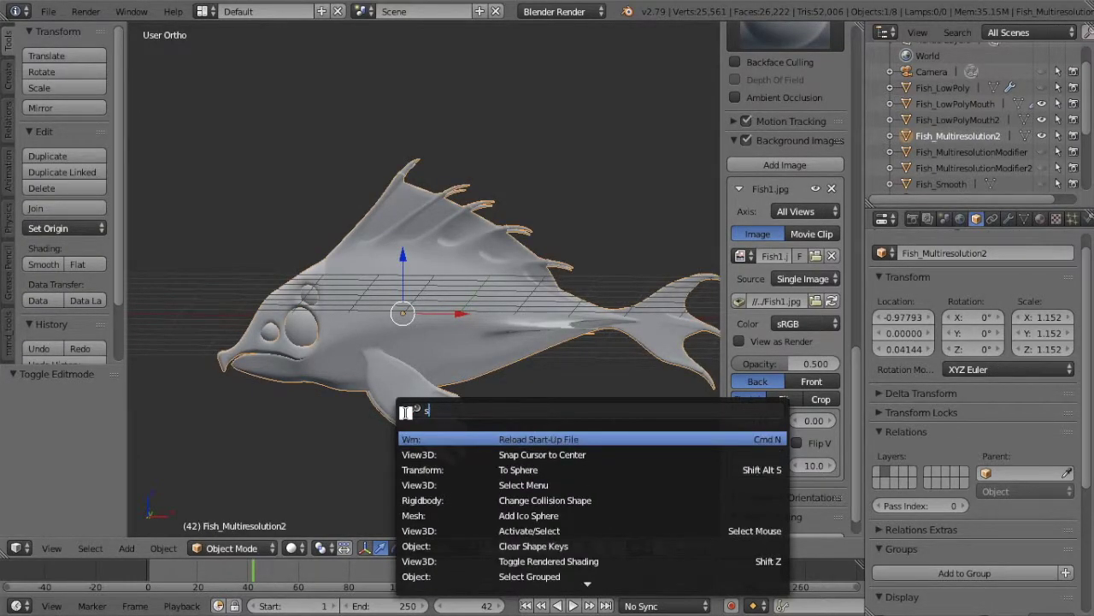
pyautogui.write('hade')
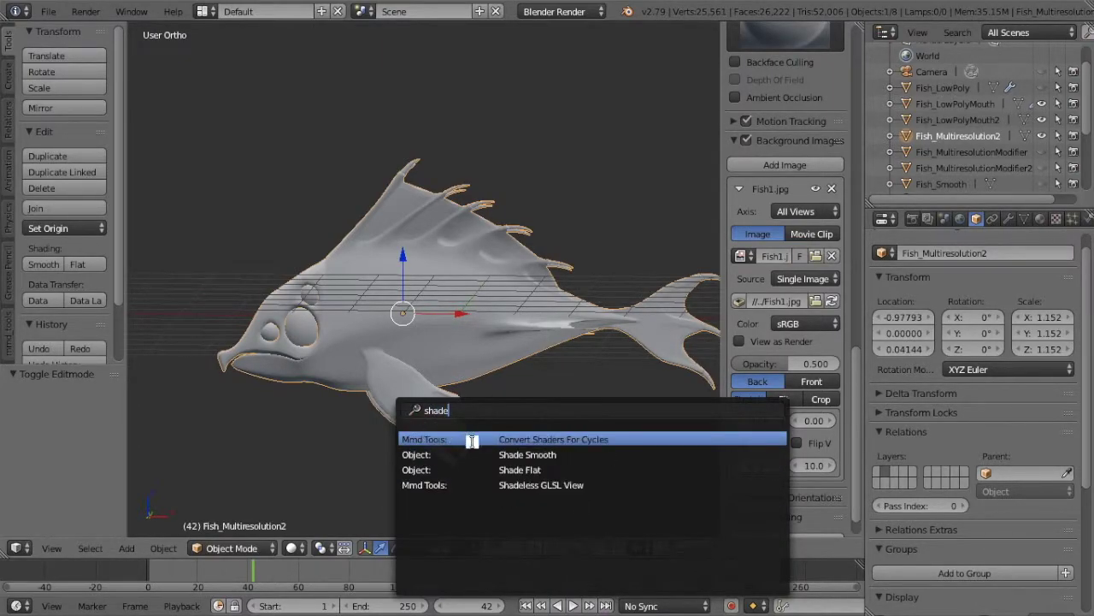
pyautogui.click(524, 475)
# Examine the flat-shaded surface of the fish's body, eyes and dorsal fins up close
pyautogui.hscroll(-5, 536, 426)
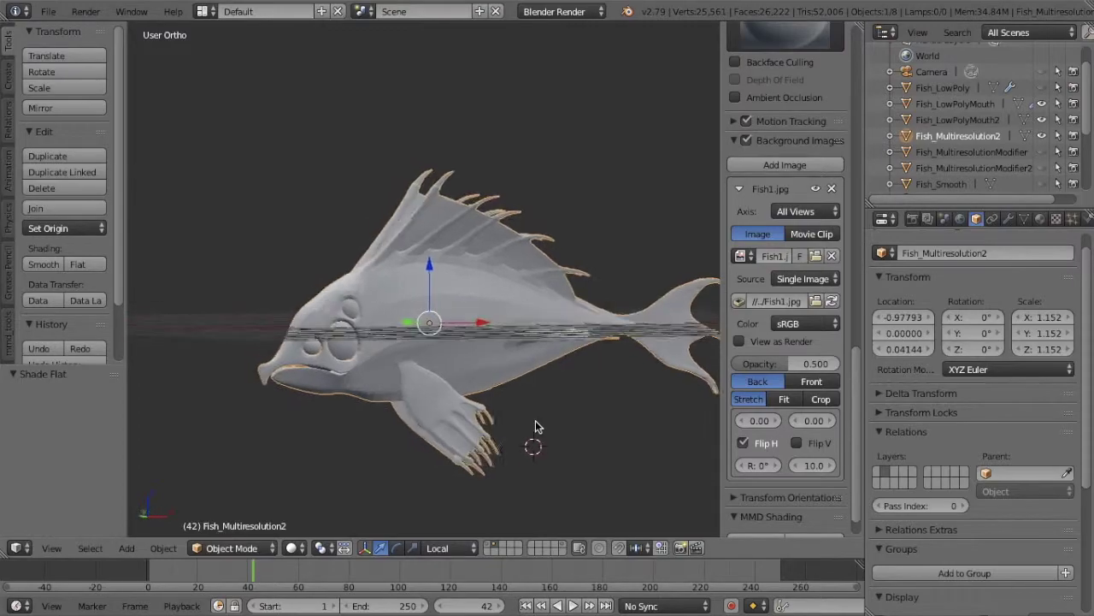
pyautogui.scroll(3, 536, 426)
pyautogui.hscroll(5, 536, 426)
pyautogui.hscroll(6, 536, 426)
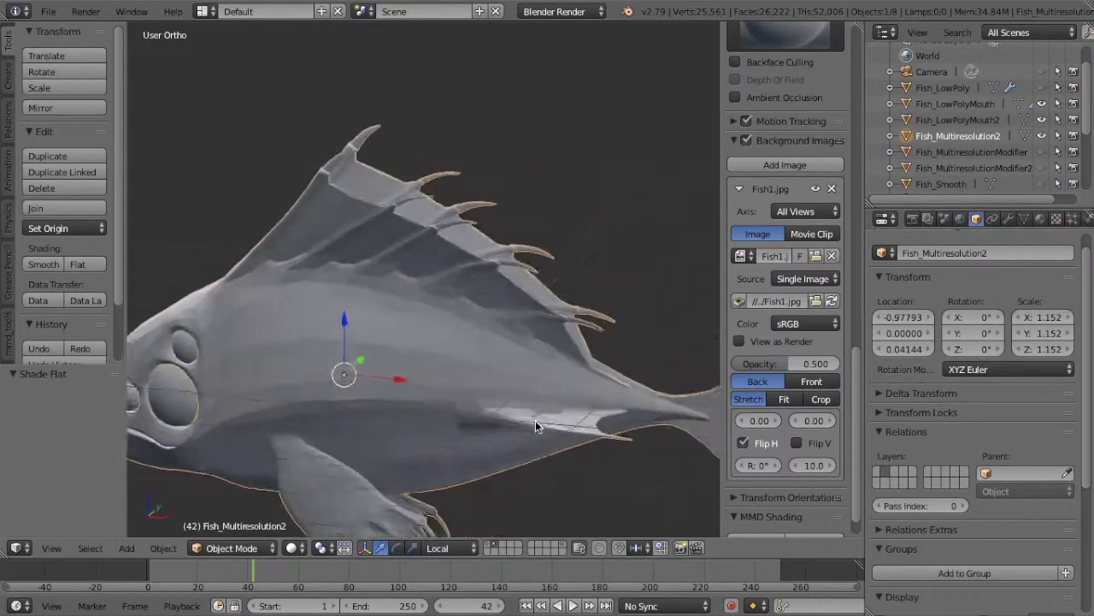
pyautogui.hscroll(-4, 537, 425)
pyautogui.hscroll(-10, 536, 426)
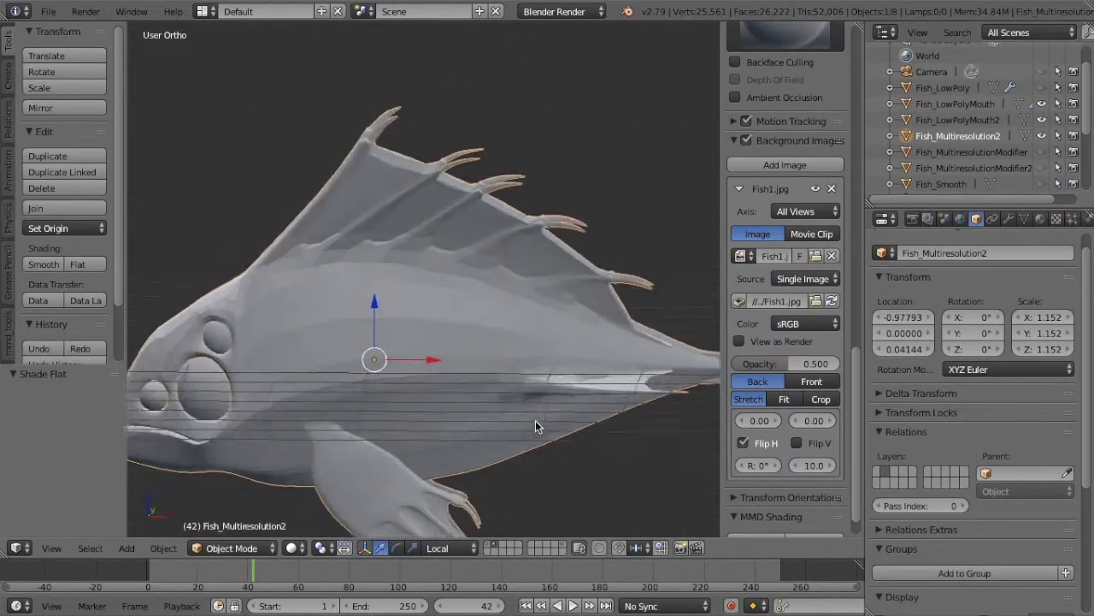
pyautogui.hscroll(6, 536, 425)
pyautogui.moveTo(535, 422); pyautogui.dragTo(534, 422, button='middle')
# Apply Shade Smooth to the sculpted fish body
pyautogui.press('space')
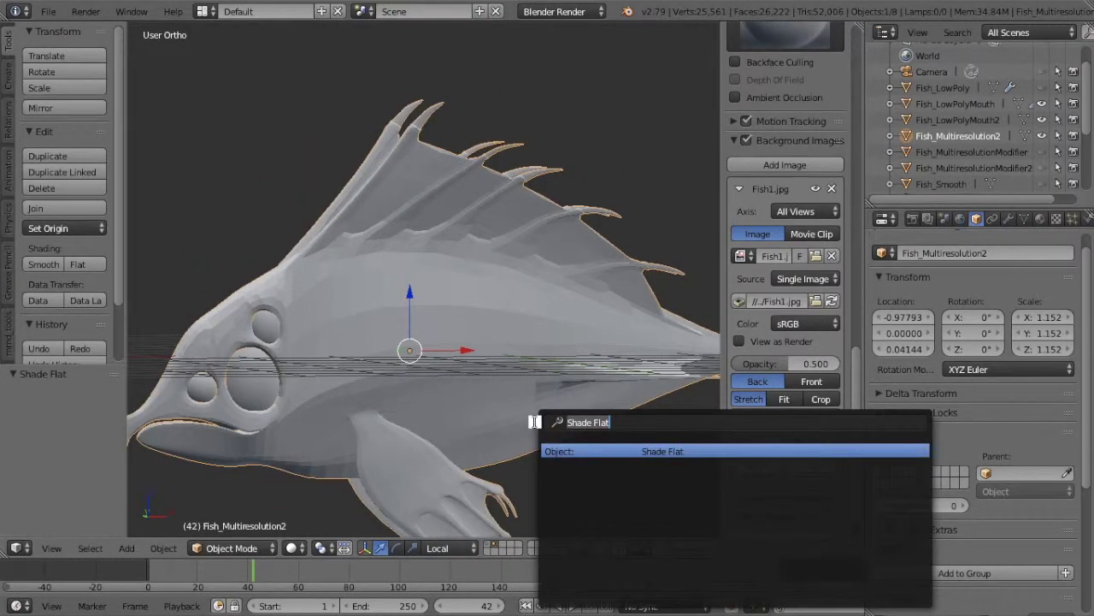
pyautogui.write('shade')
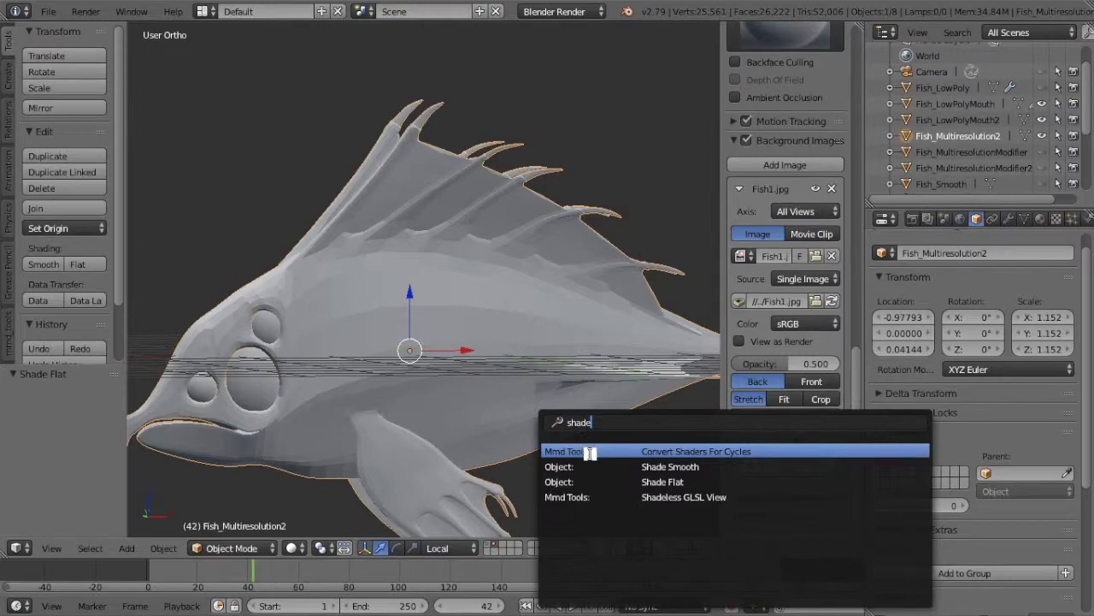
pyautogui.click(590, 466)
pyautogui.scroll(-4, 382, 378)
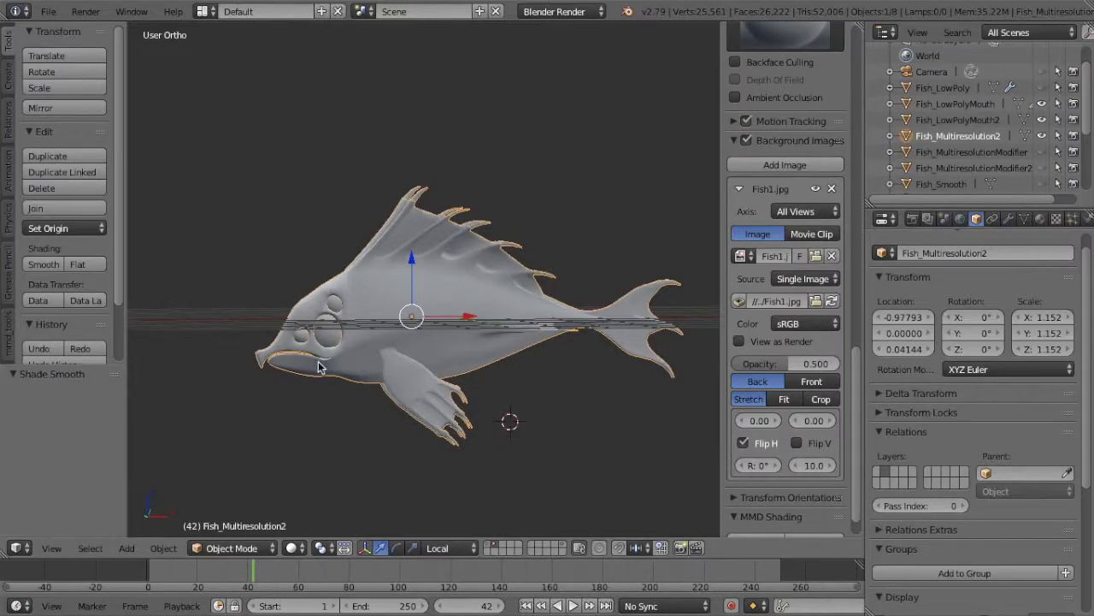
# Examine the smooth-shaded fish all around, from the front of the head and from slightly above and below
pyautogui.moveTo(320, 362); pyautogui.dragTo(320, 362, button='middle')
pyautogui.press('KP_4')
pyautogui.press('KP_4')
pyautogui.press('KP_4')
pyautogui.press('KP_4')
pyautogui.press('KP_4')
pyautogui.press('KP_4')
pyautogui.press('KP_4')
pyautogui.press('KP_4')
pyautogui.press('KP_4')
pyautogui.press('KP_4')
pyautogui.press('KP_4')
pyautogui.press('KP_4')
pyautogui.press('KP_4')
pyautogui.press('KP_4')
pyautogui.press('KP_4')
pyautogui.press('KP_4')
pyautogui.press('KP_4')
pyautogui.press('KP_4')
pyautogui.press('KP_4')
pyautogui.press('KP_4')
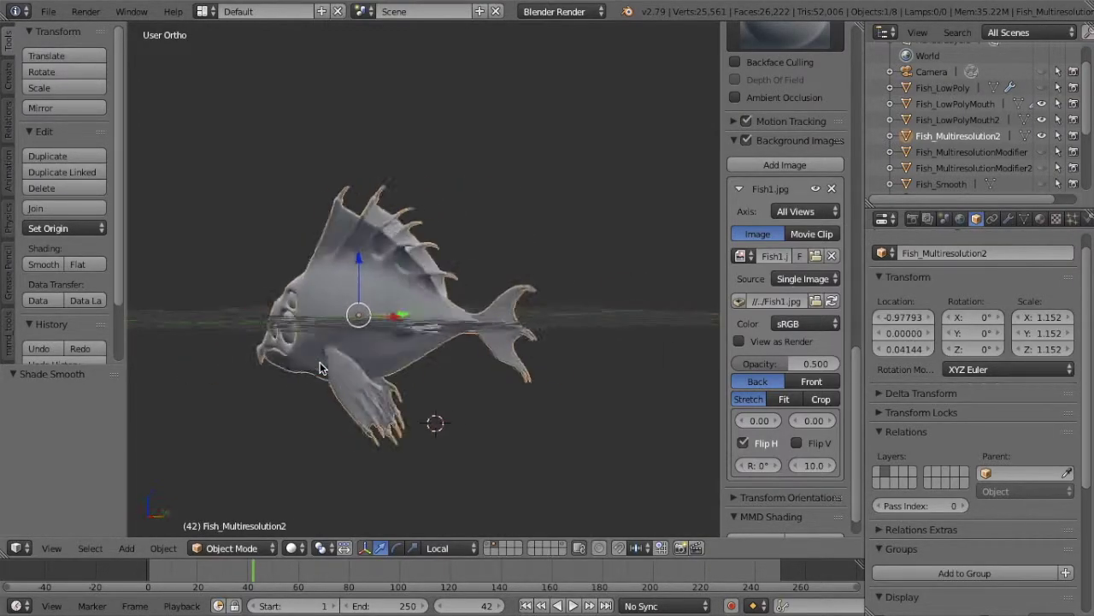
pyautogui.press('KP_4')
pyautogui.press('KP_4')
pyautogui.press('KP_4')
pyautogui.press('KP_4')
pyautogui.press('KP_4')
pyautogui.press('KP_4')
pyautogui.press('KP_4')
pyautogui.press('KP_4')
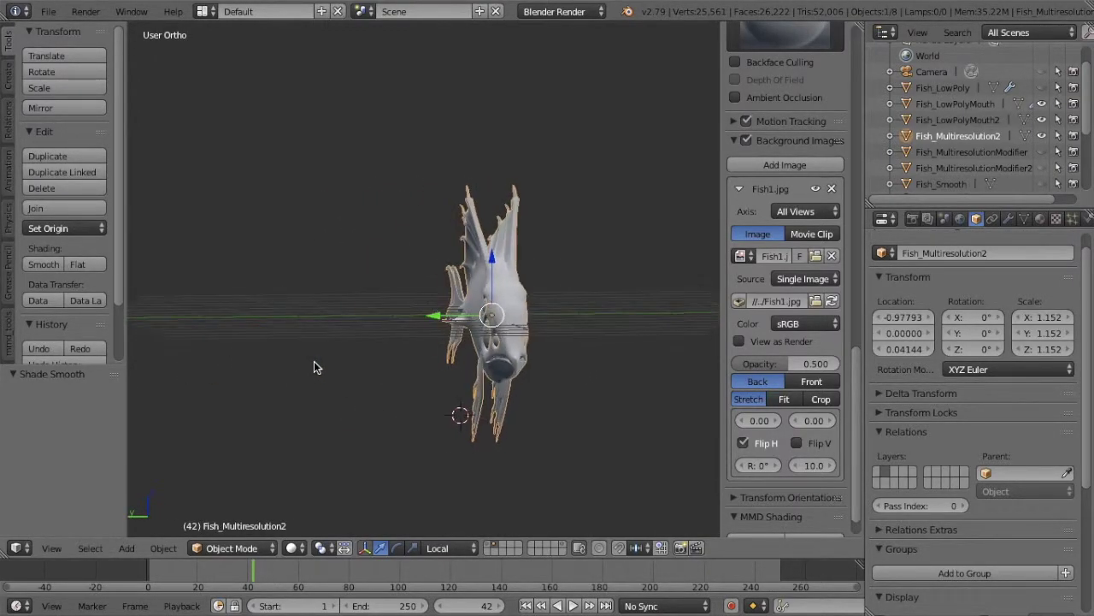
pyautogui.moveTo(314, 360); pyautogui.dragTo(315, 350, button='middle')
pyautogui.press('KP_8')
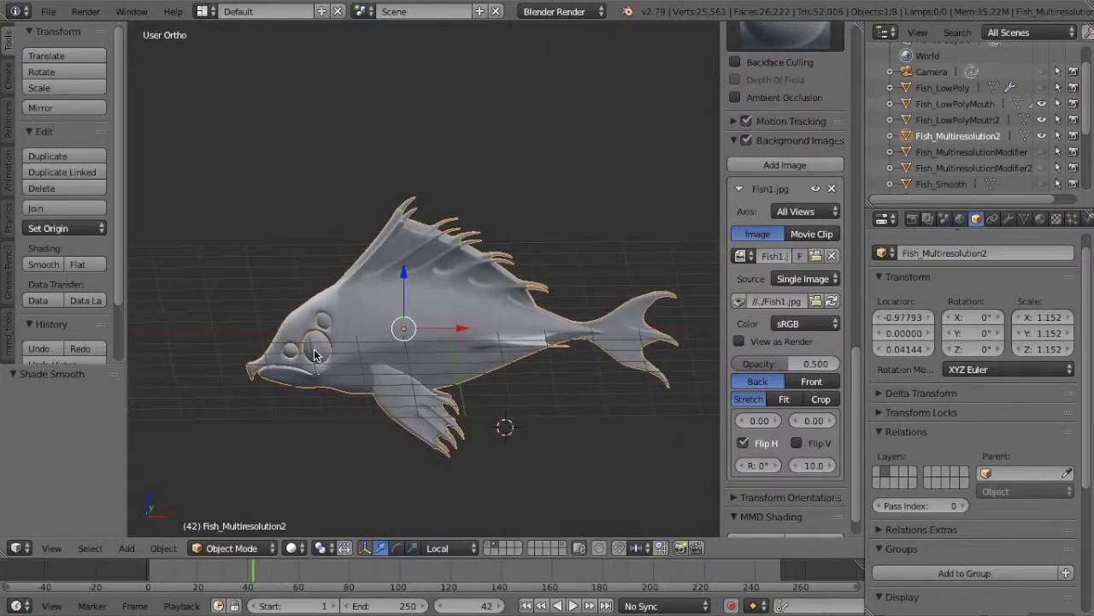
pyautogui.press('KP_2')
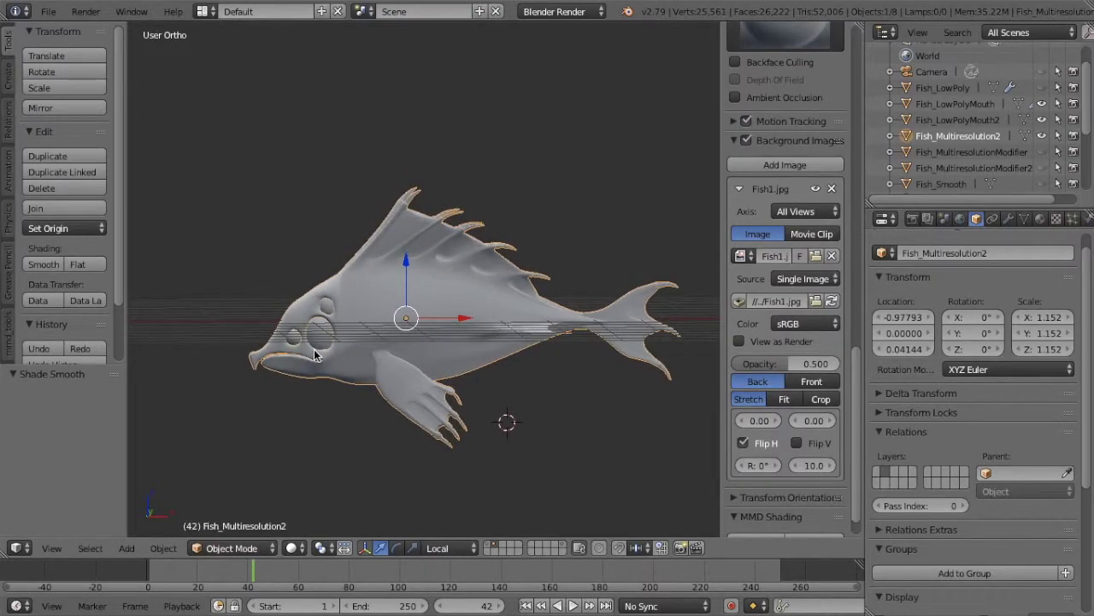